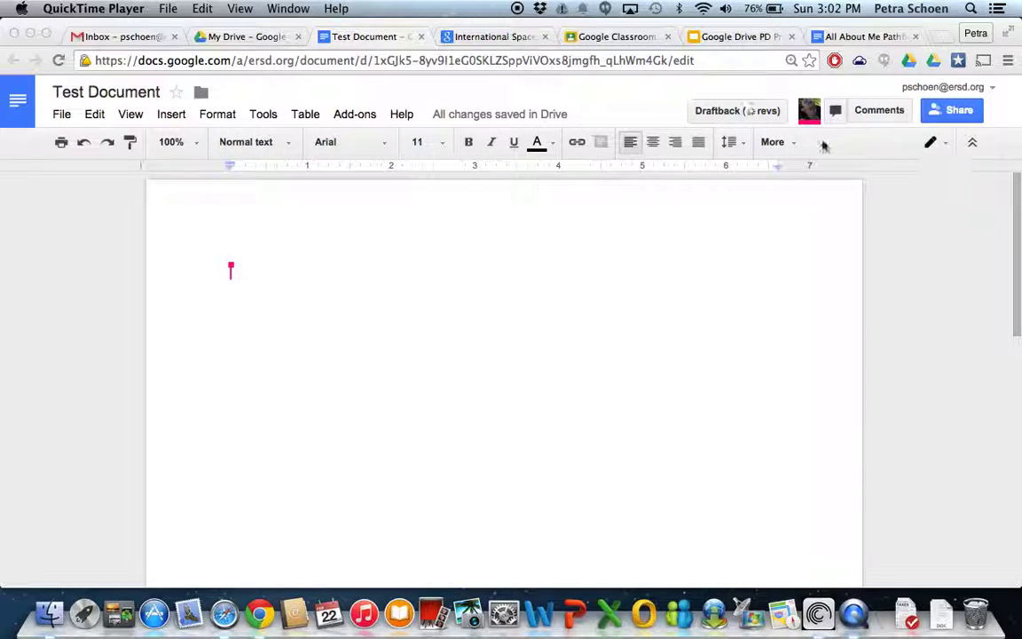
Step: Open the document's sharing settings, view the permission levels for invited people, and turn on link sharing with a shareable link
left_click(956, 118)
left_click(956, 112)
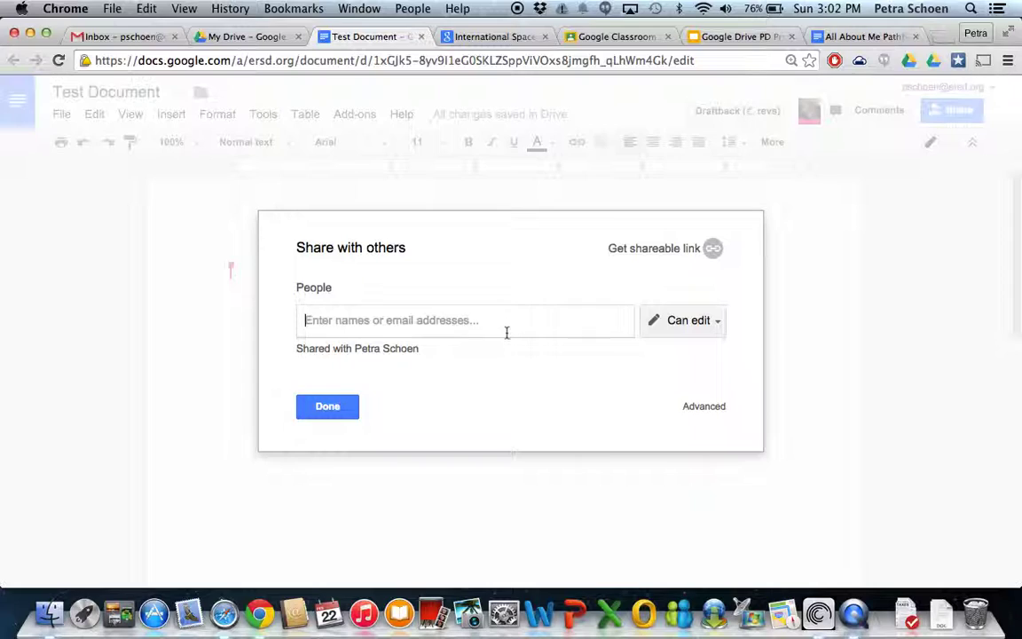
left_click(714, 326)
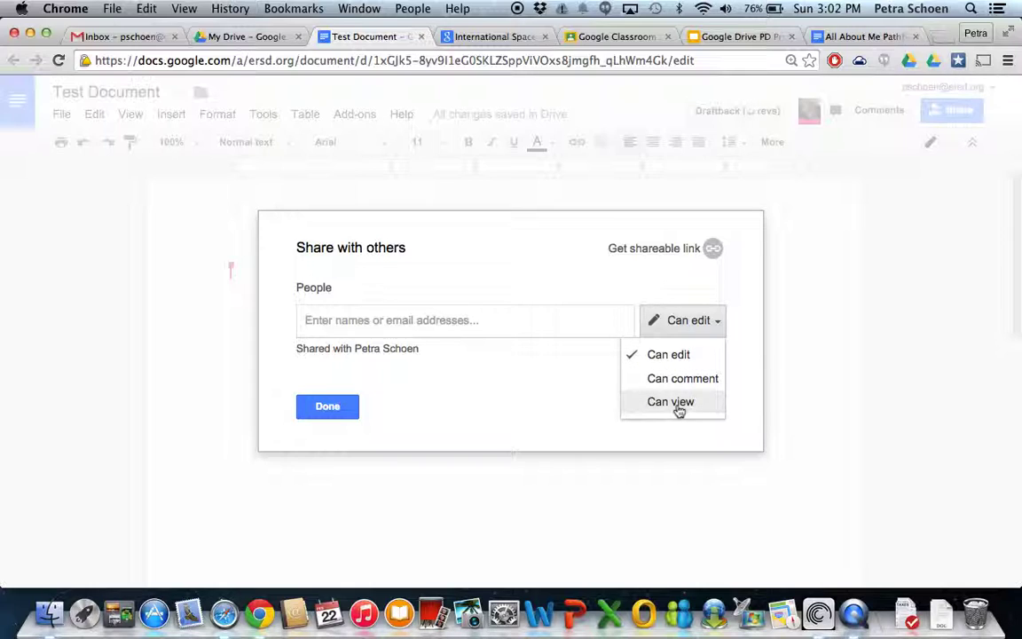
left_click(691, 252)
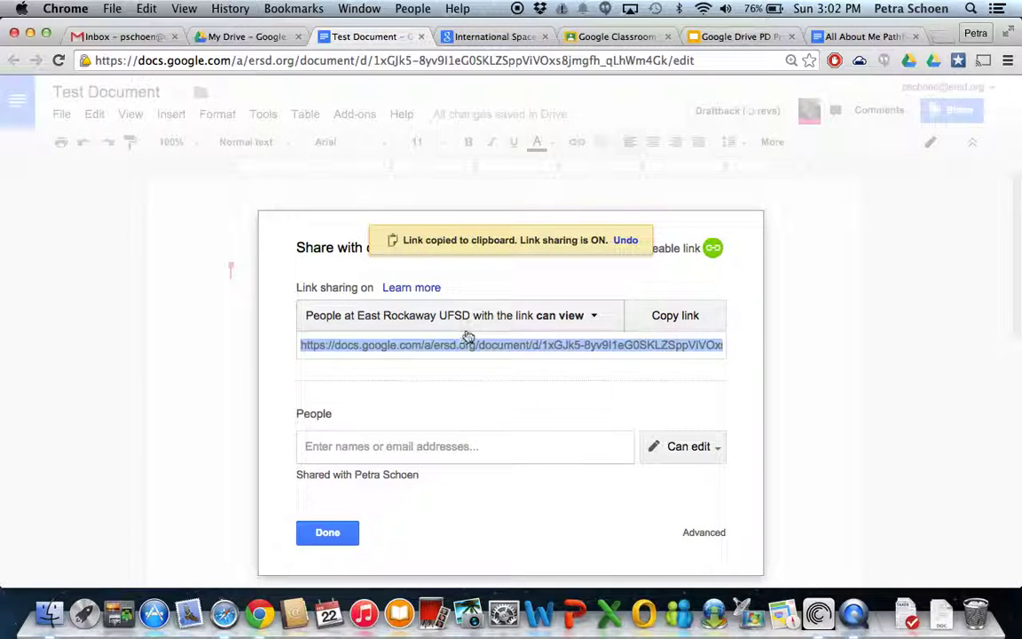
Step: Examine the advanced link-sharing visibility levels and their access options, discard the selections, and close the sharing settings
left_click(516, 316)
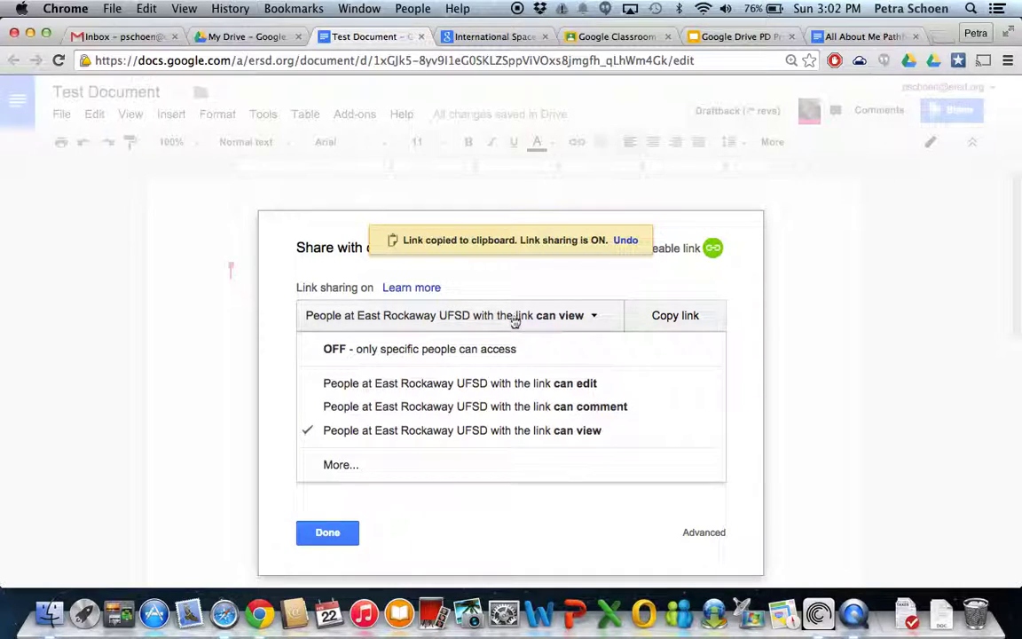
left_click(339, 465)
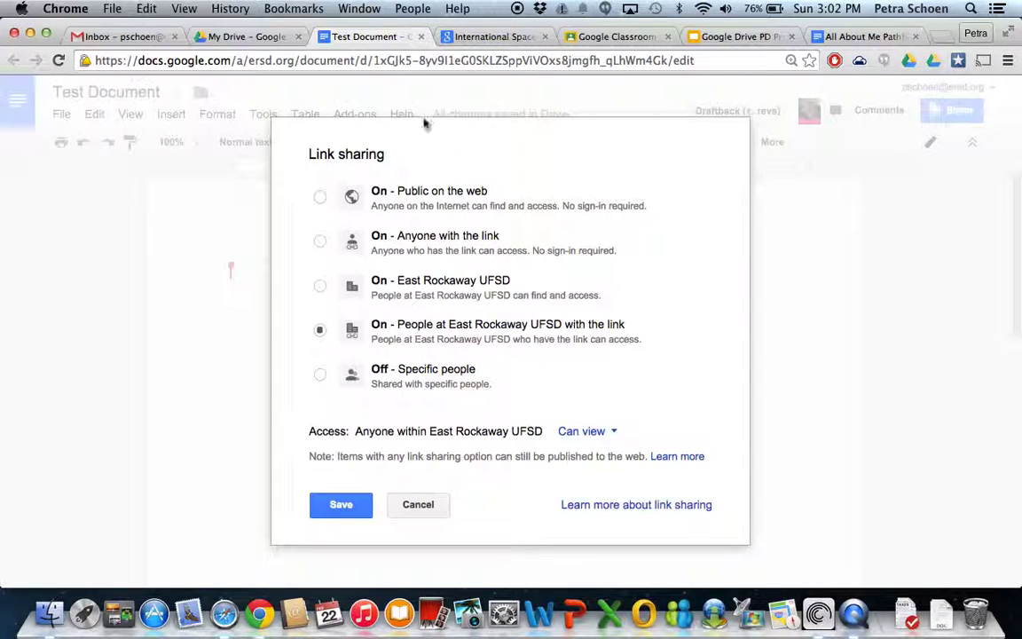
left_click(451, 203)
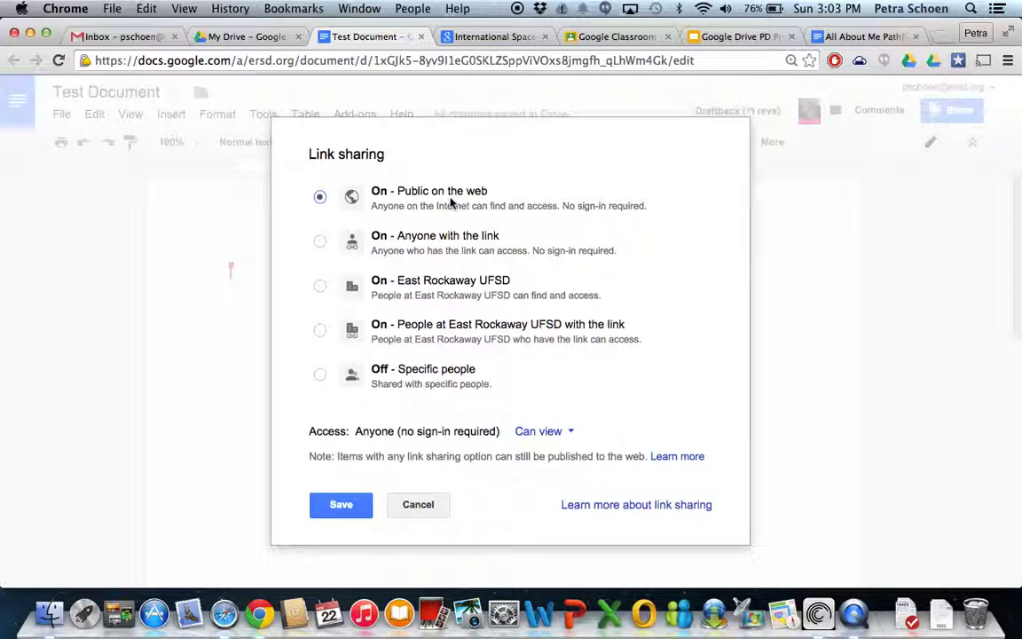
left_click(429, 250)
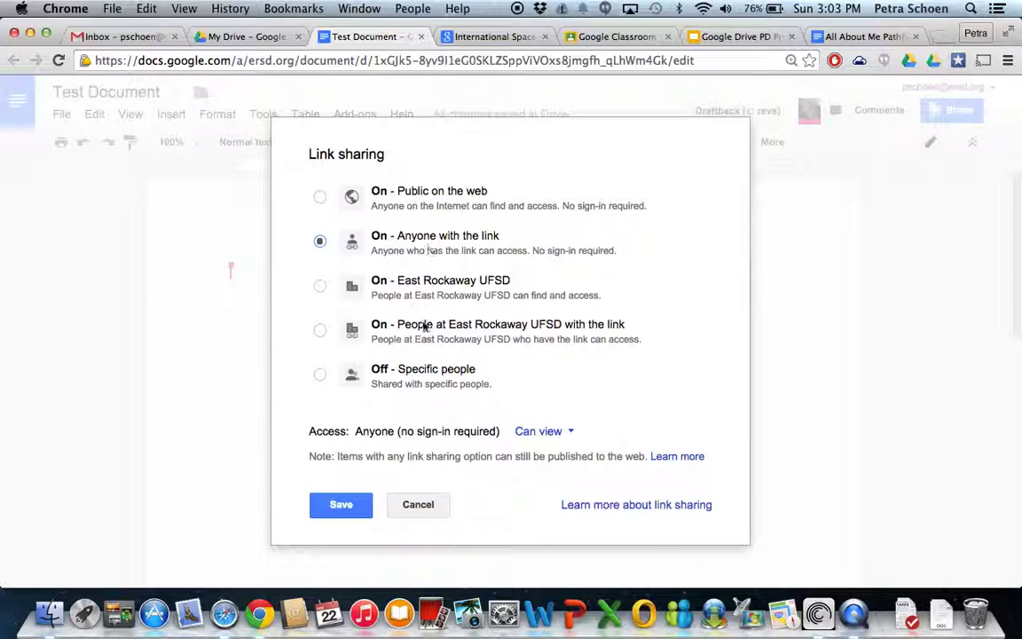
left_click(460, 282)
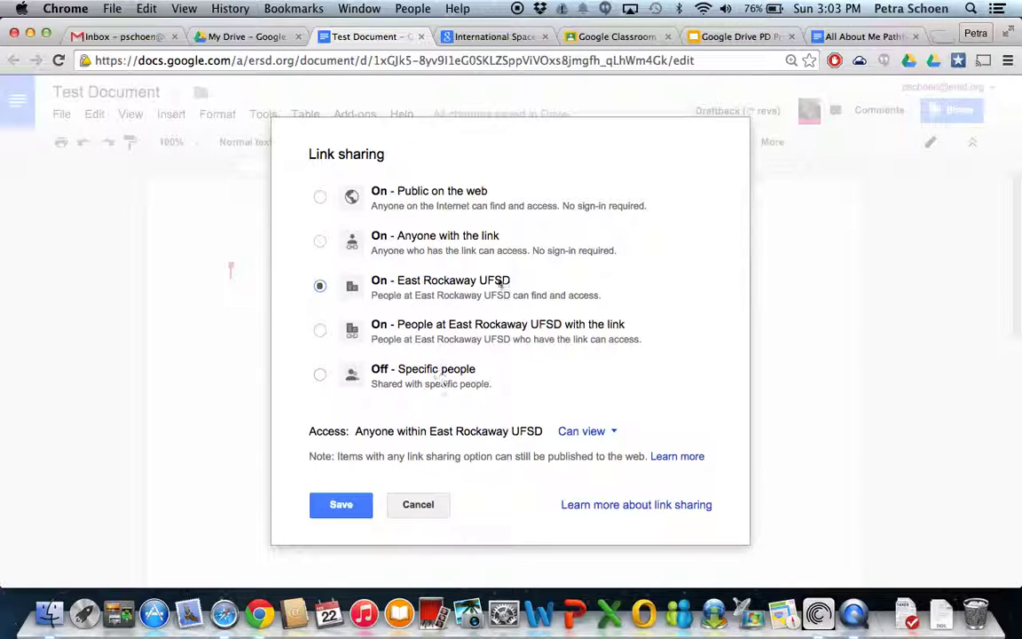
left_click(586, 433)
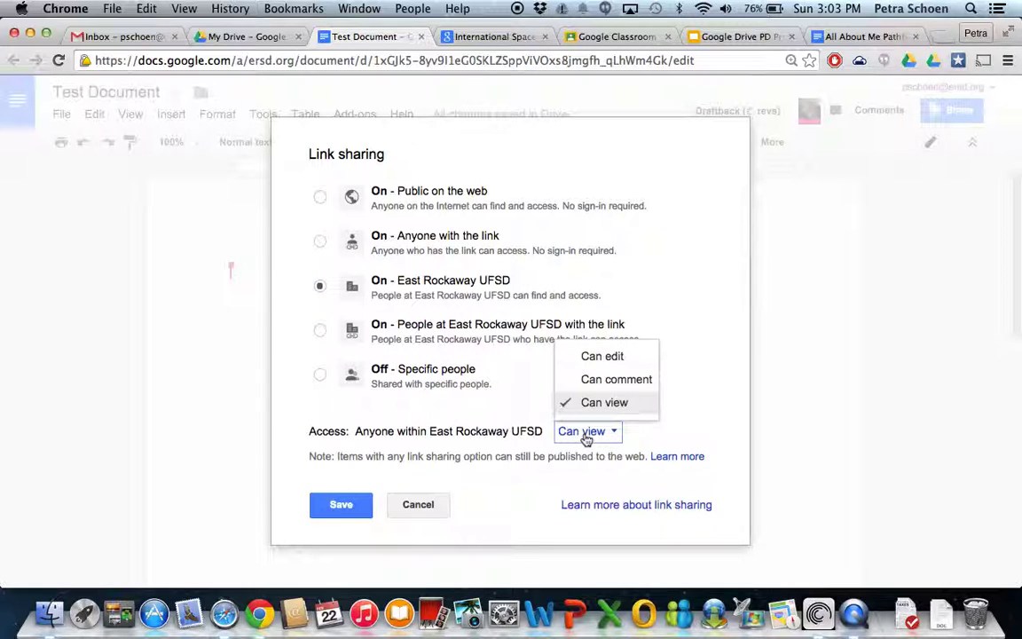
left_click(693, 372)
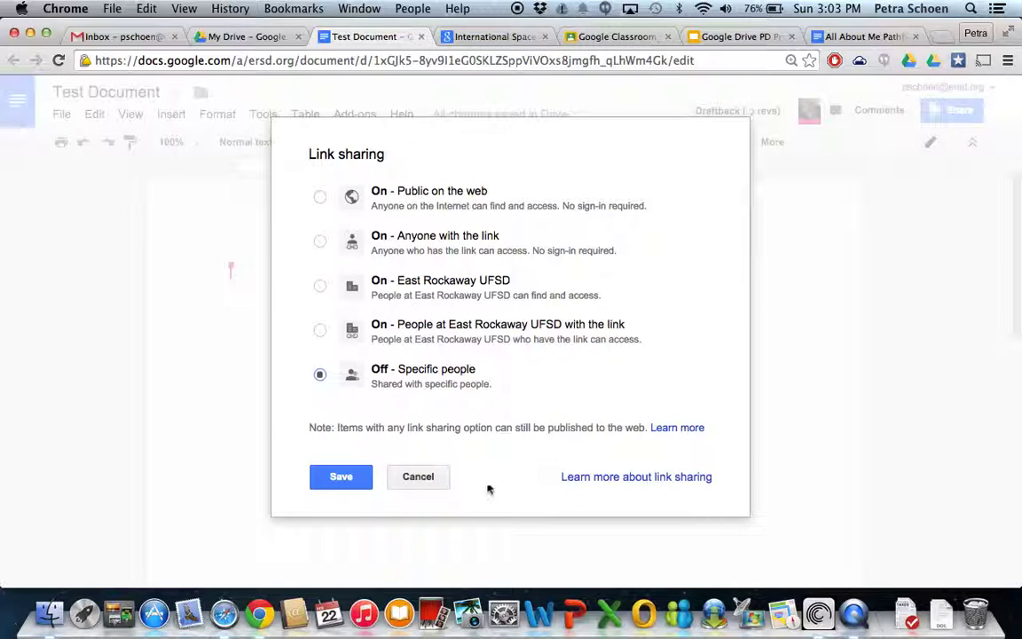
left_click(419, 484)
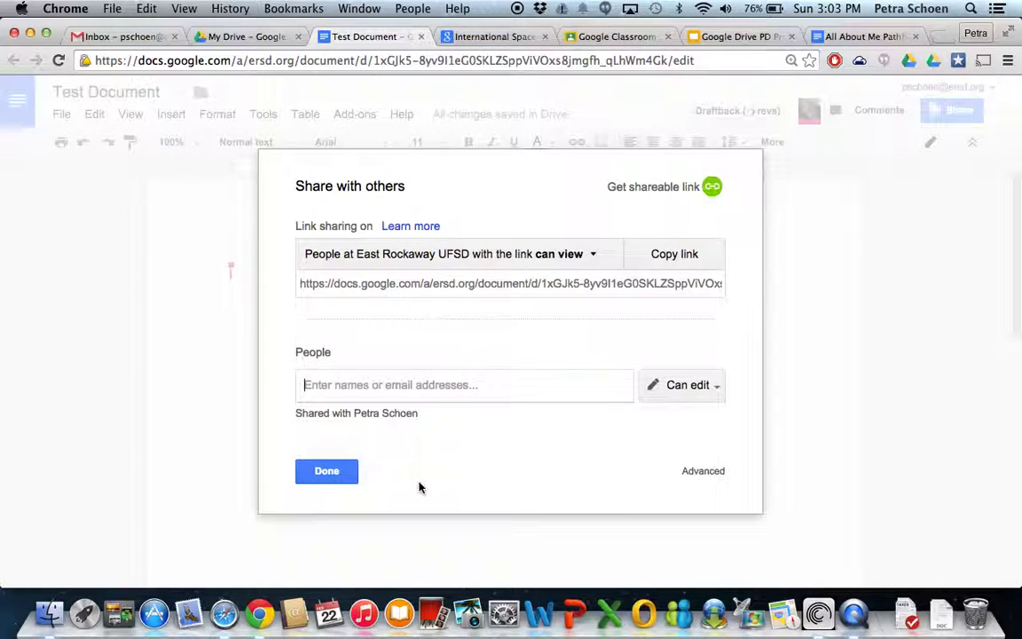
left_click(328, 470)
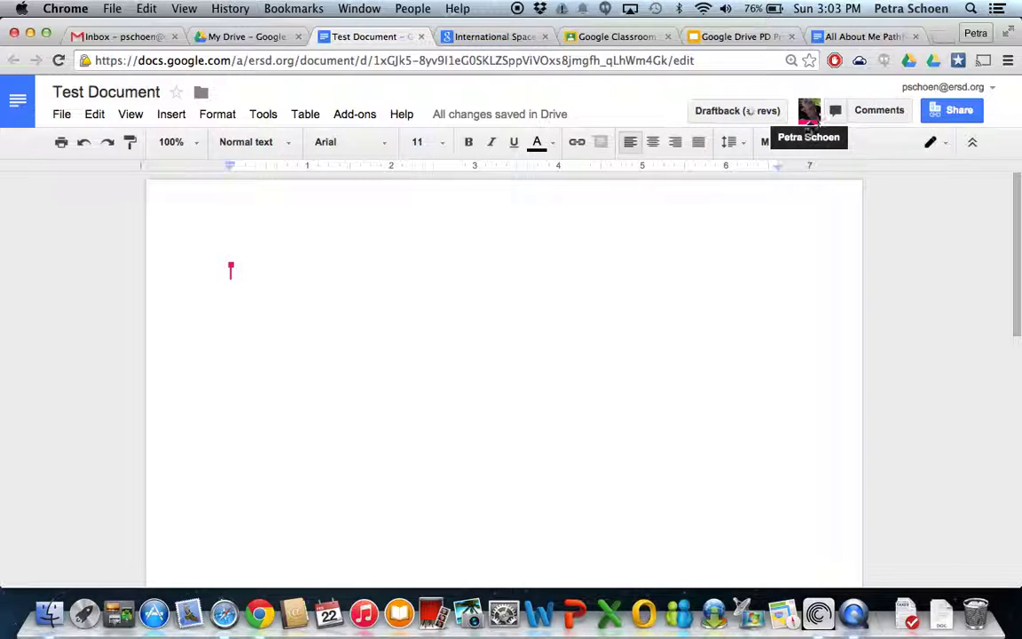
Step: Write "We can type in real time!" in the blank document
mouse_move(810, 123)
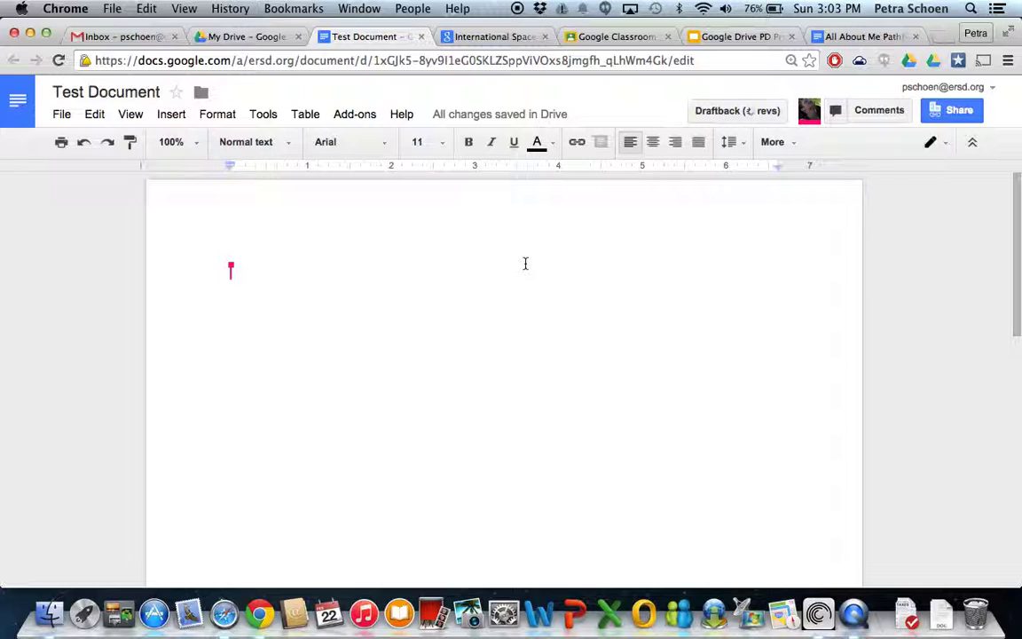
type("We ca")
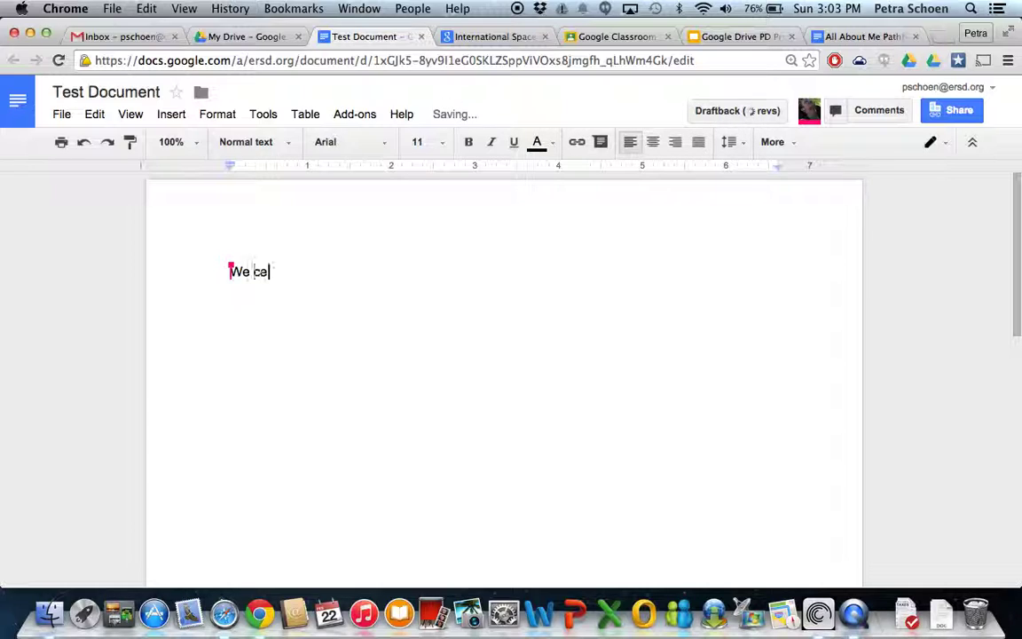
type("n type in real time")
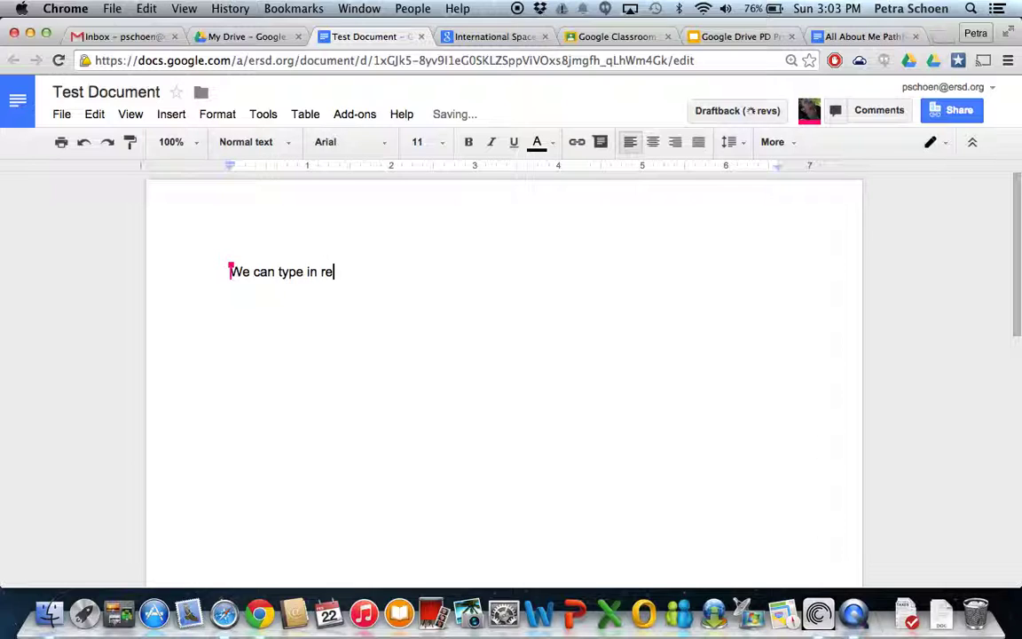
Step: Switch to the shared document in Safari and add the line "Wow ! tThat's interstng!" above the existing sentence
key("super+Tab")
key("super+Tab")
key("super+Tab")
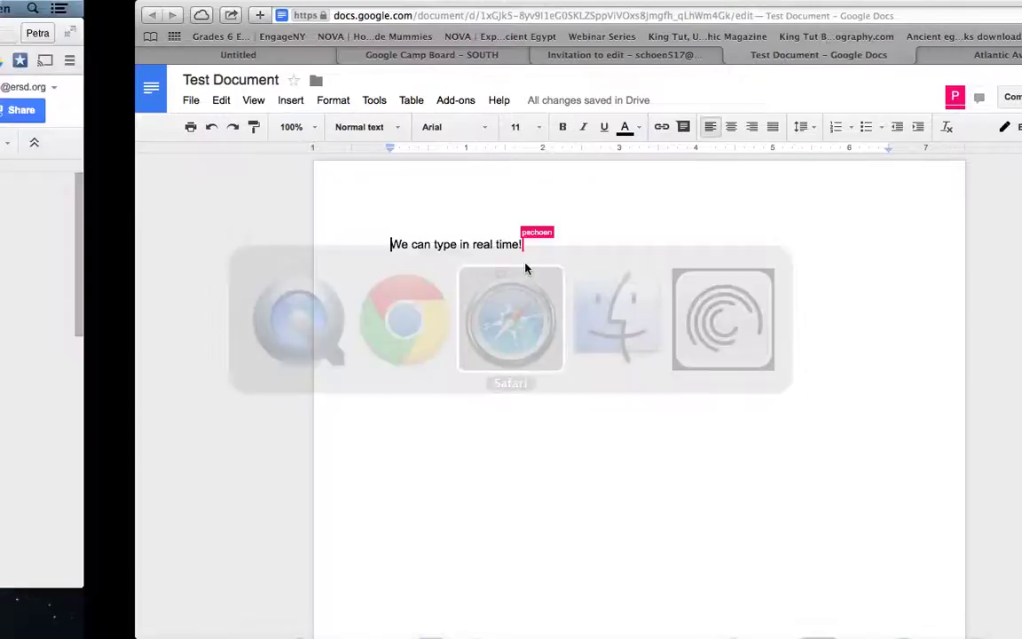
key("Return")
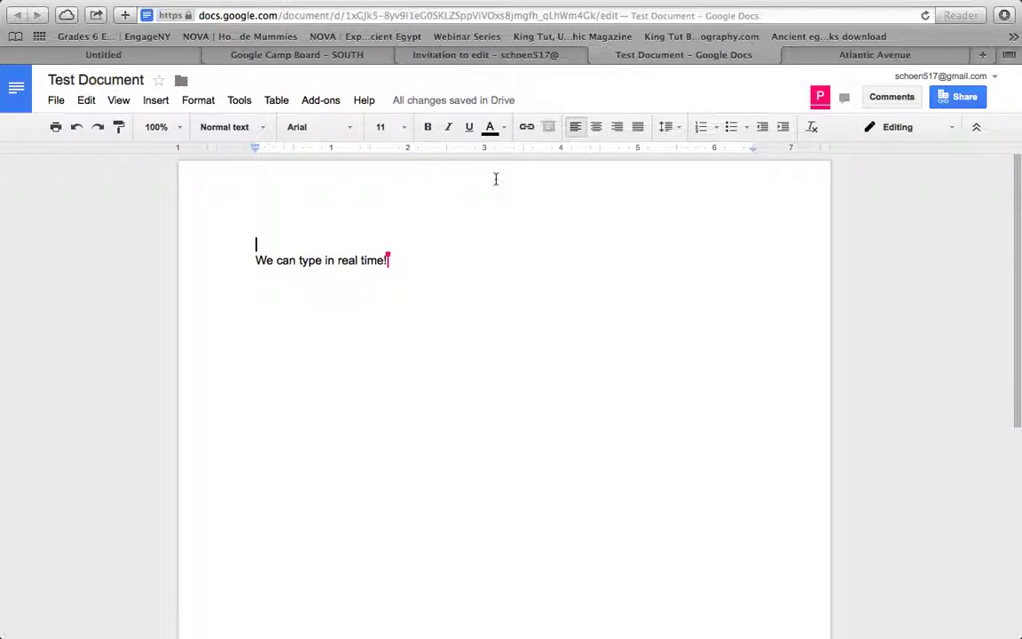
type("Wow    !")
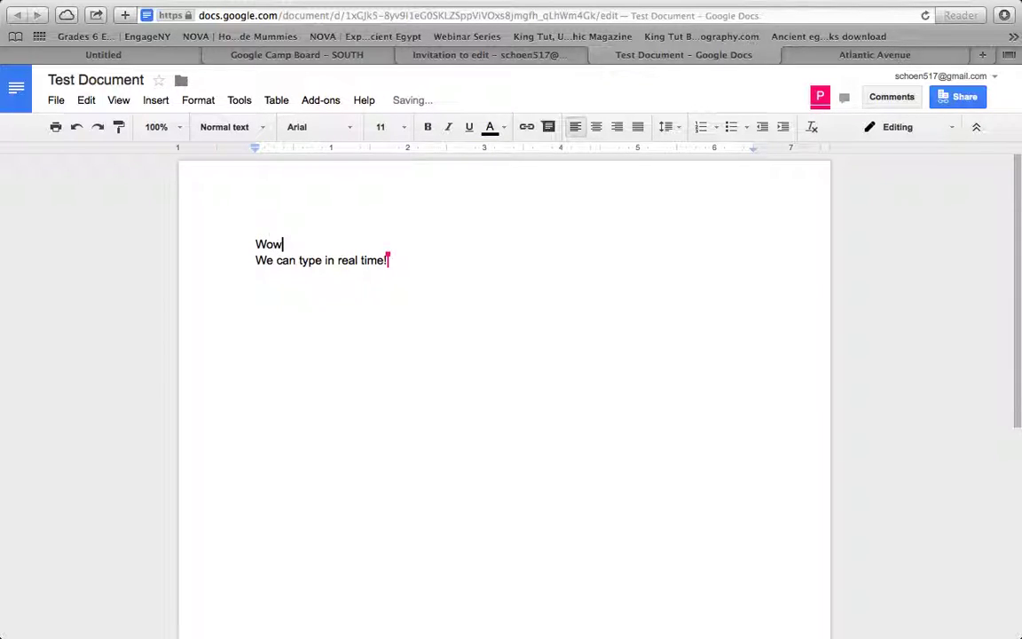
key("BackSpace")
key("BackSpace")
key("BackSpace")
key("BackSpace")
key("BackSpace")
key("BackSpace")
type("w ! tThat's interstng")
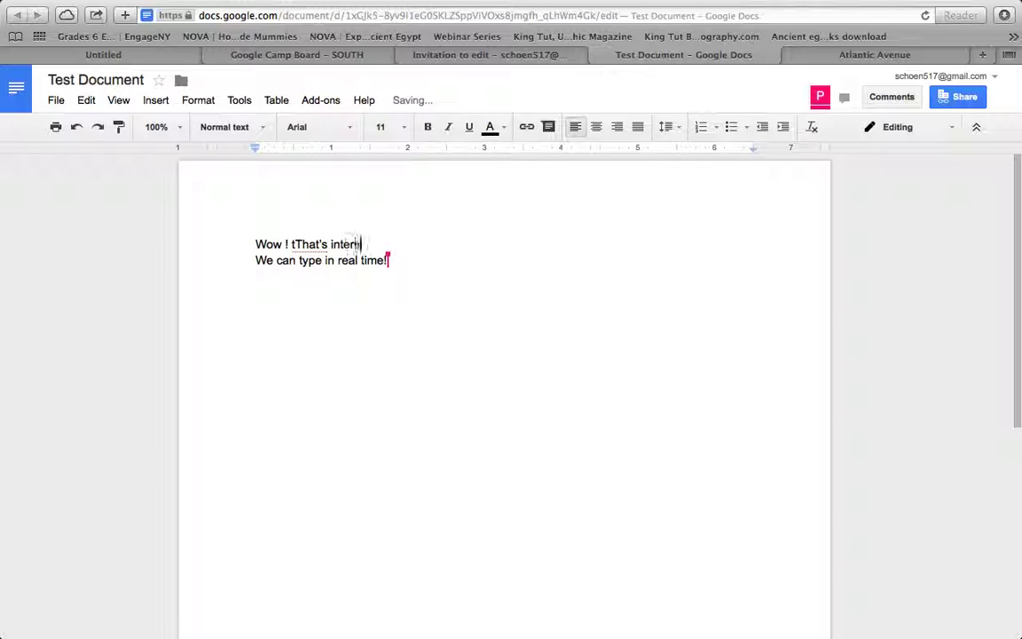
type("!")
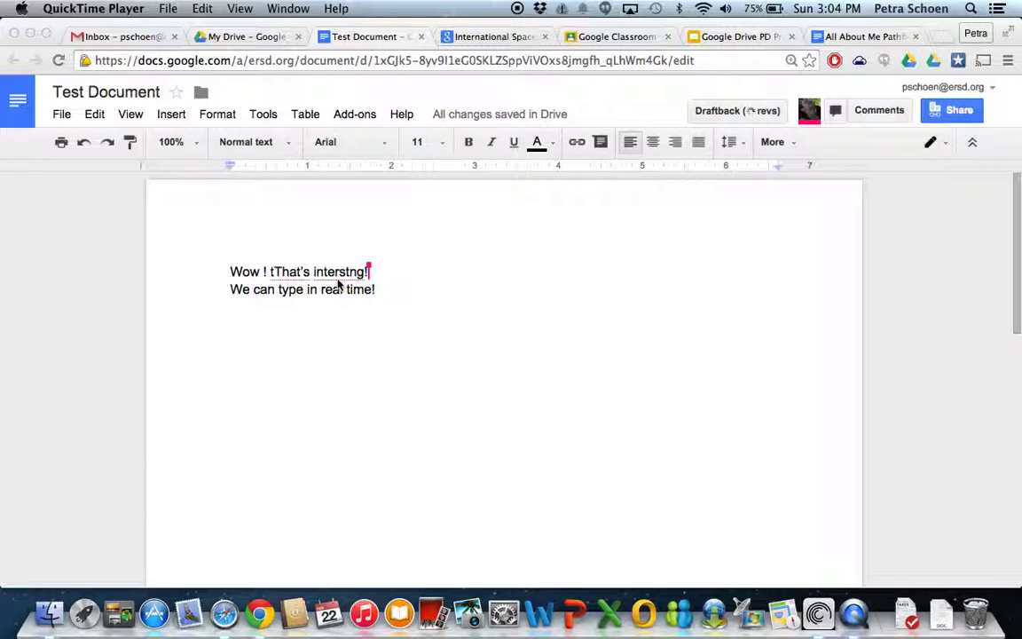
Step: Add the comment "This is spelled wrong. Please fix it so we can talk!" to the whole first line
left_click(234, 278)
left_click(231, 273)
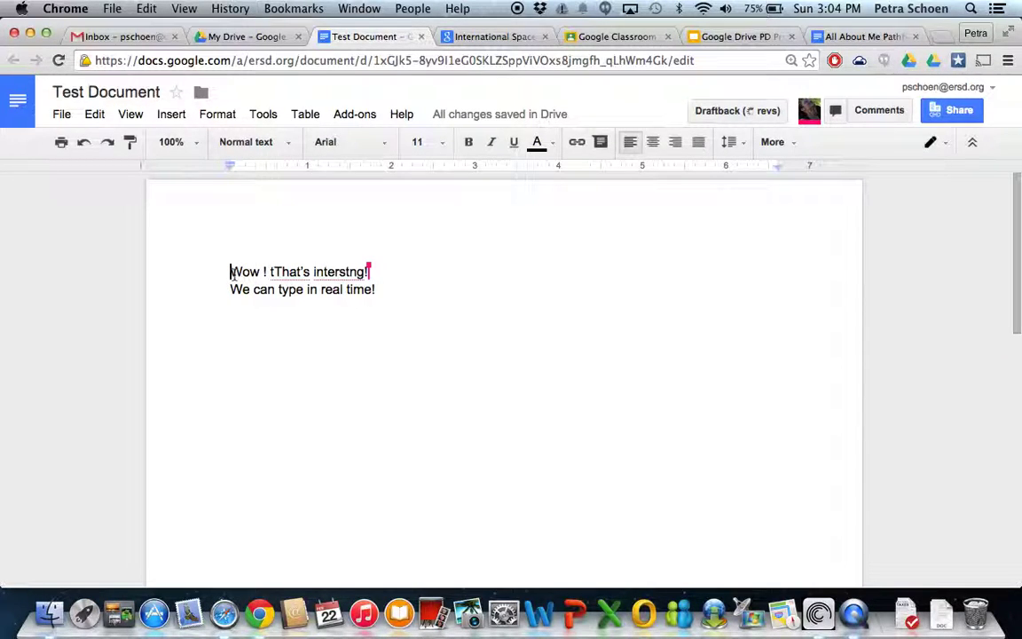
left_click(378, 275, "shift")
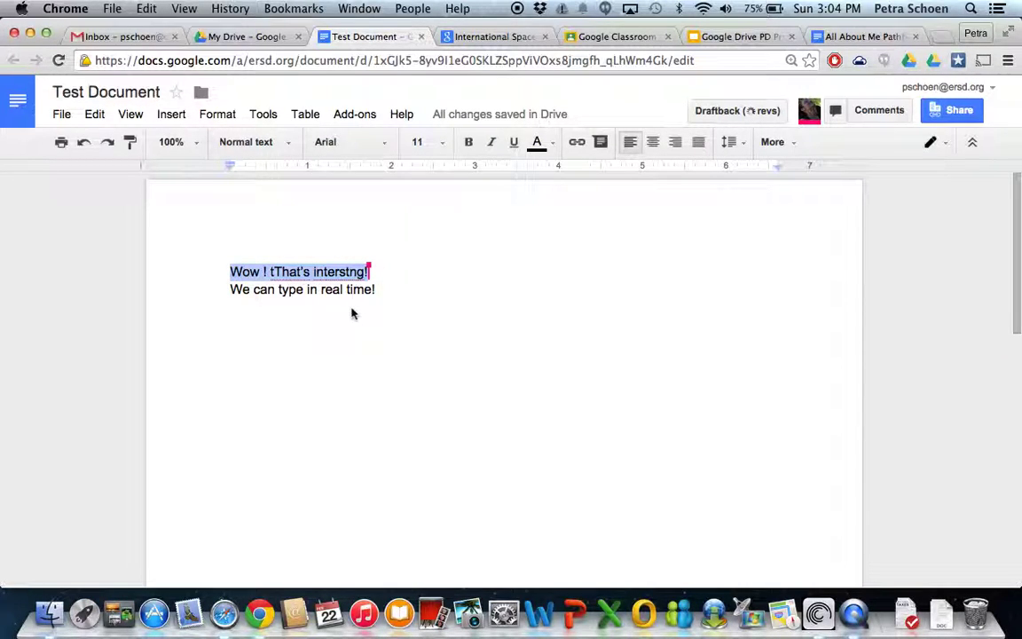
left_click(898, 113)
left_click(927, 161)
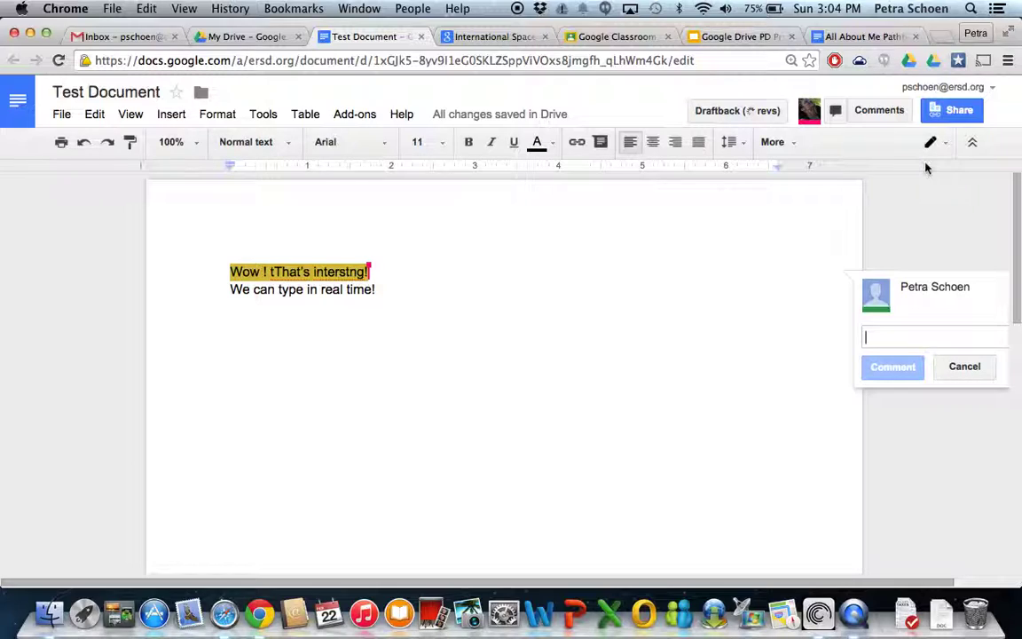
type("This is s")
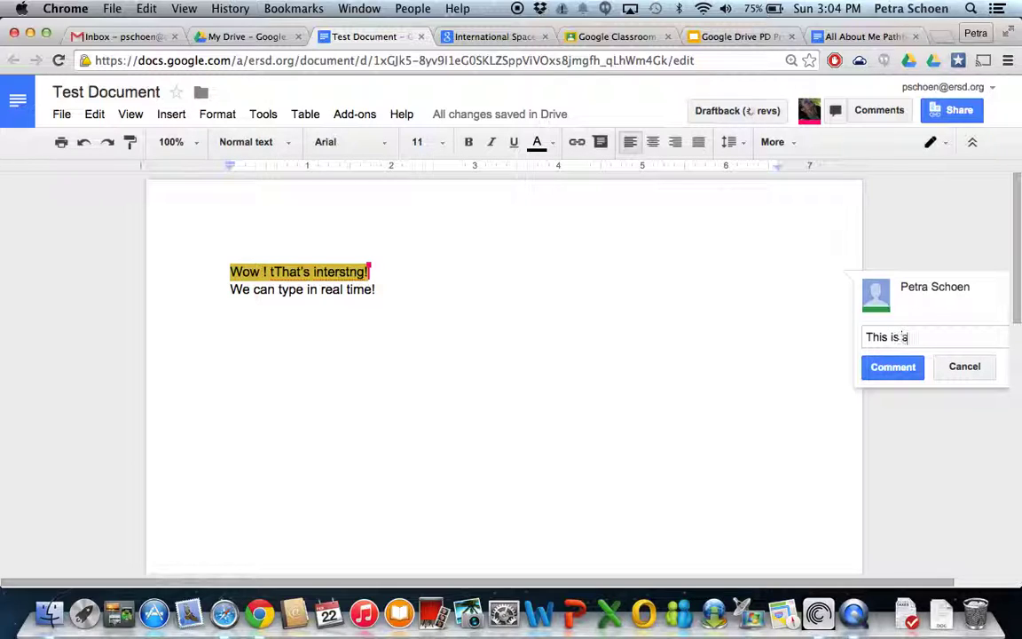
type("peklled wr")
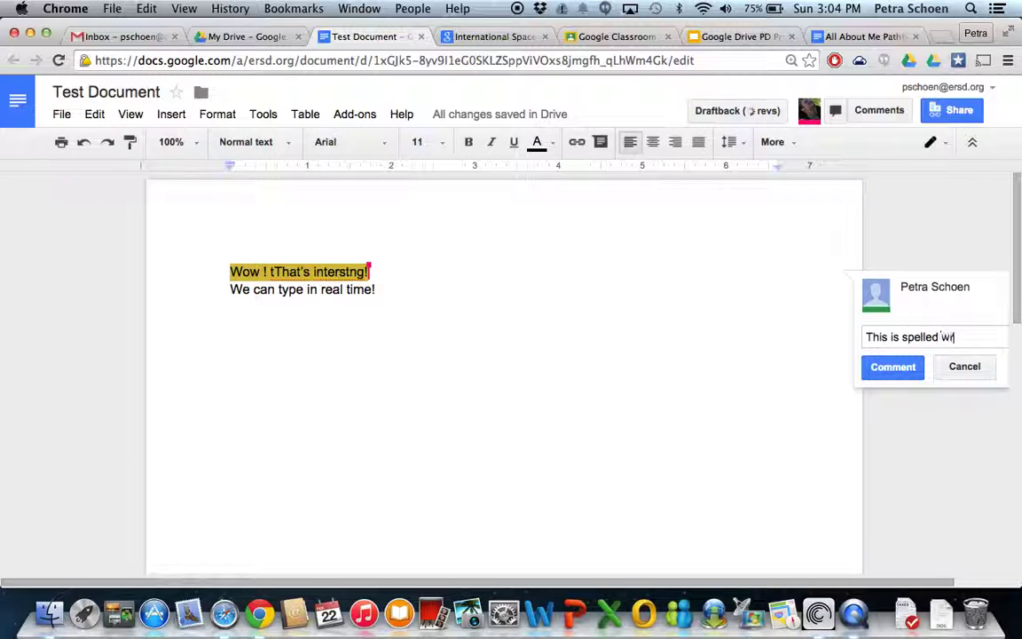
type("ong. Please fi")
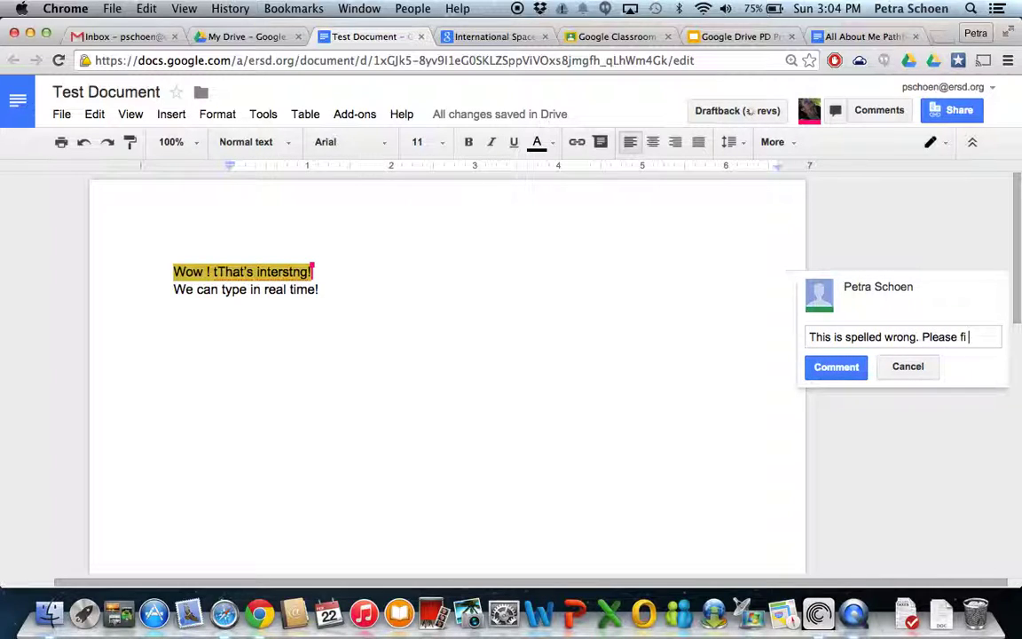
type("x it so we can talk!")
left_click(846, 385)
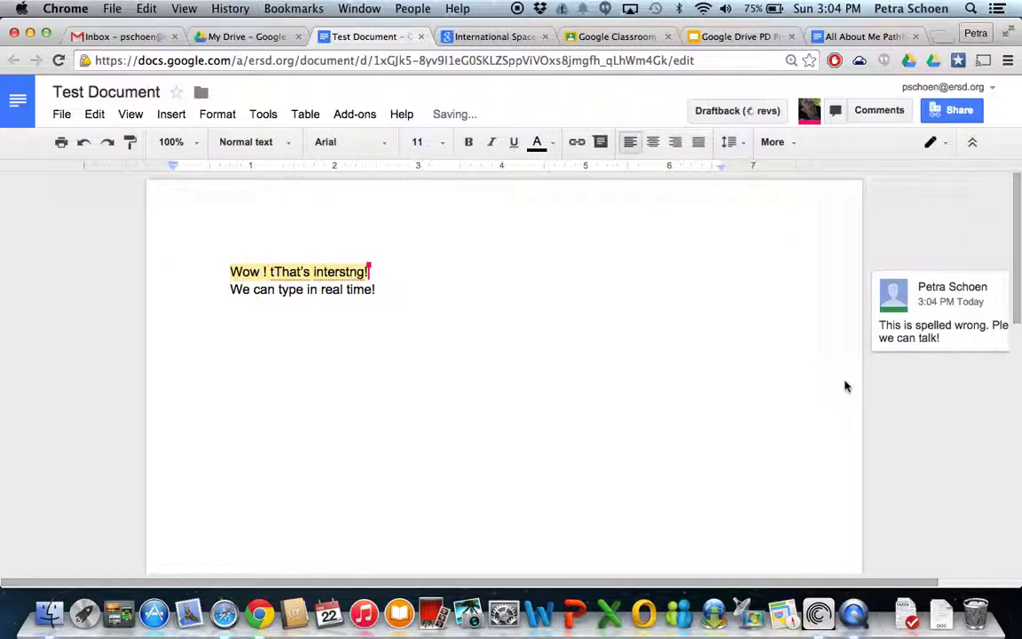
Step: Switch to the collaborator's view in Safari and draft the reply "Oops! Sorry!" to the spelling comment
key("super+Tab")
key("super+Tab")
key("super+Tab")
key("super+Tab")
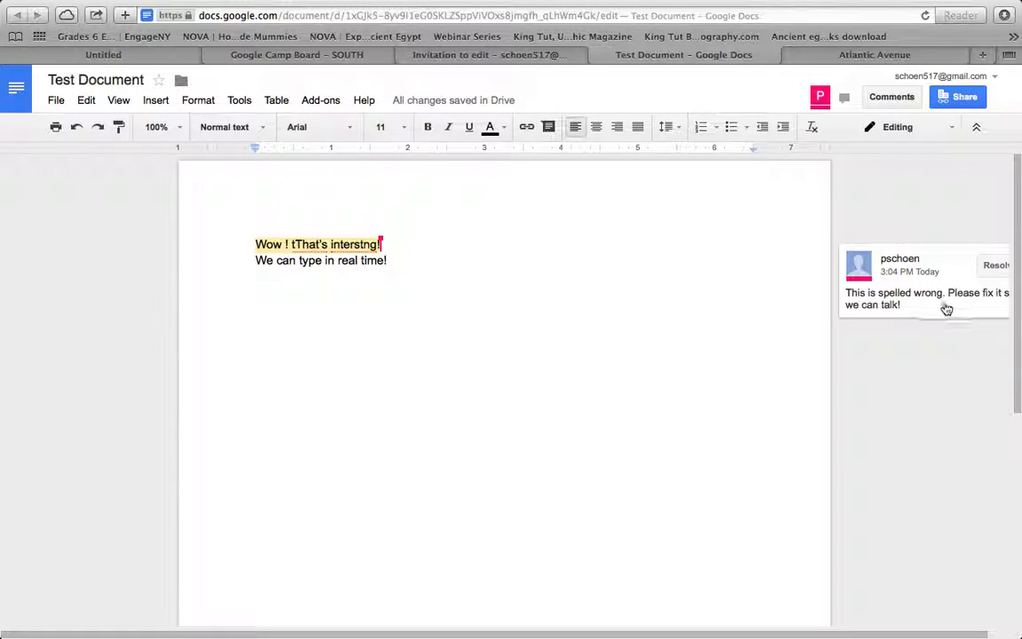
left_click(900, 307)
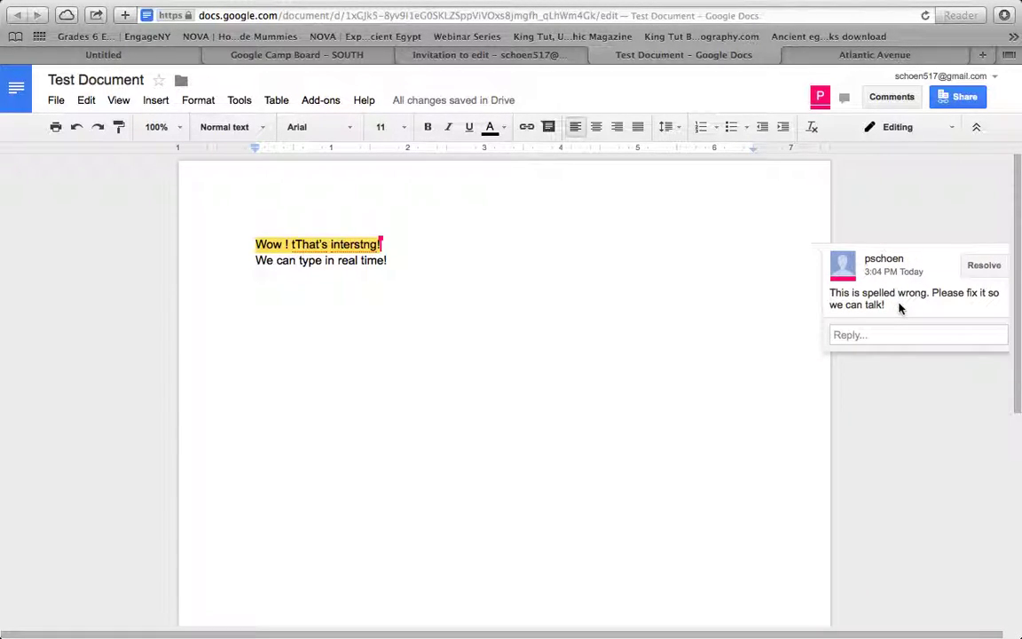
left_click(888, 330)
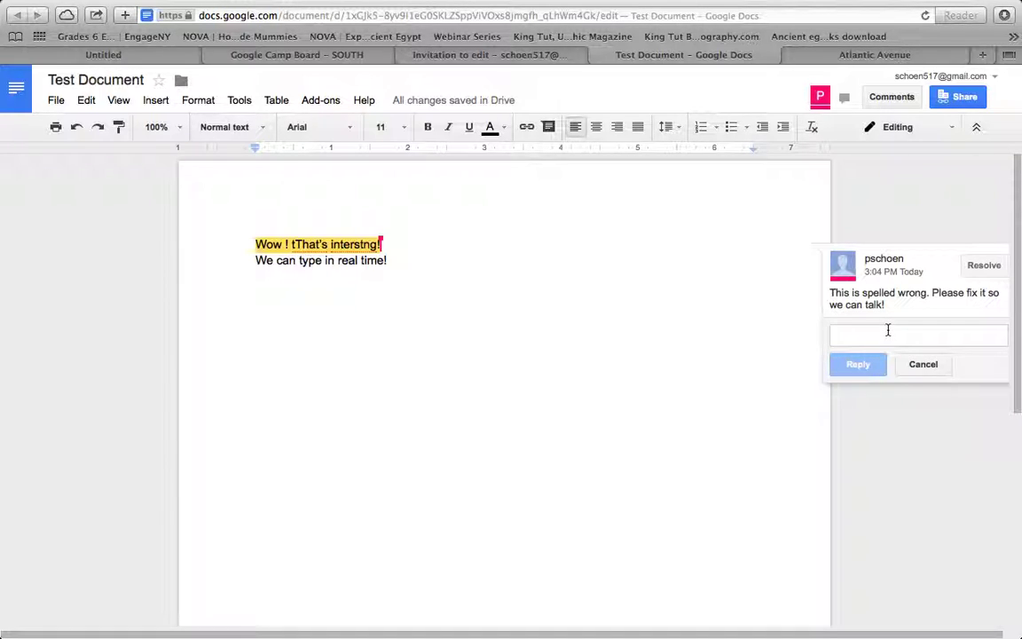
type("Oops! ")
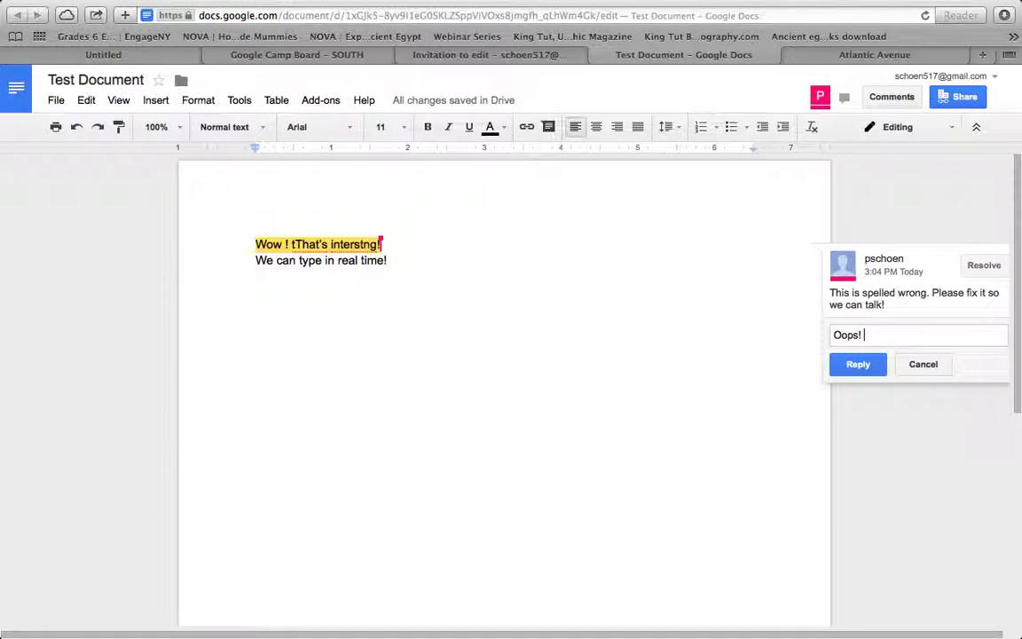
type("Sorry!")
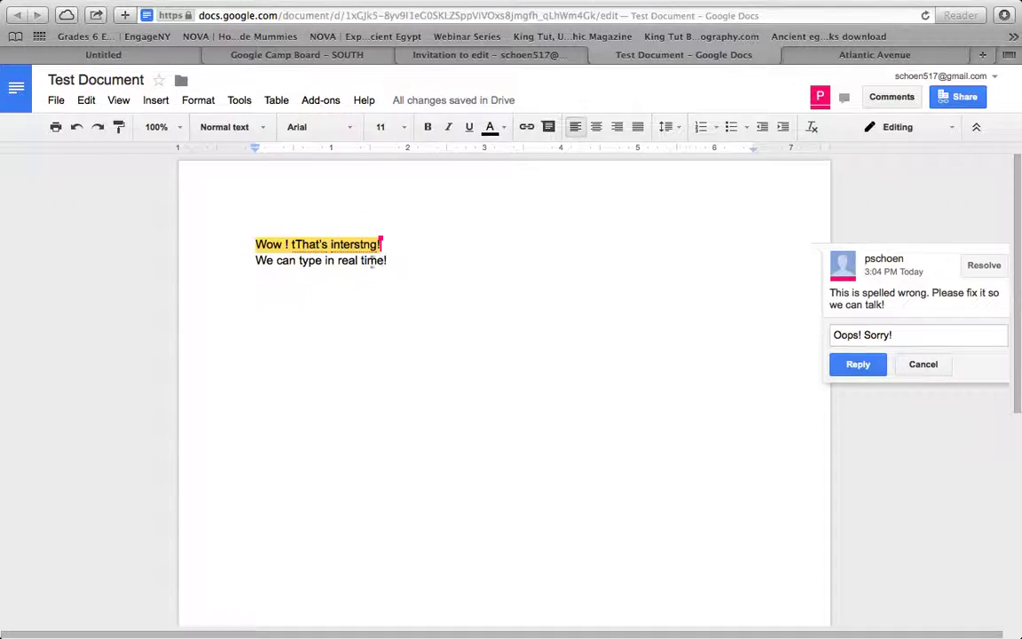
Step: Correct the spacing and spelling of the first line so it reads "Wow! That's interesting!"
left_click(285, 244)
key("BackSpace")
key("BackSpace")
left_click(290, 244)
key("BackSpace")
left_click(348, 245)
type("esti")
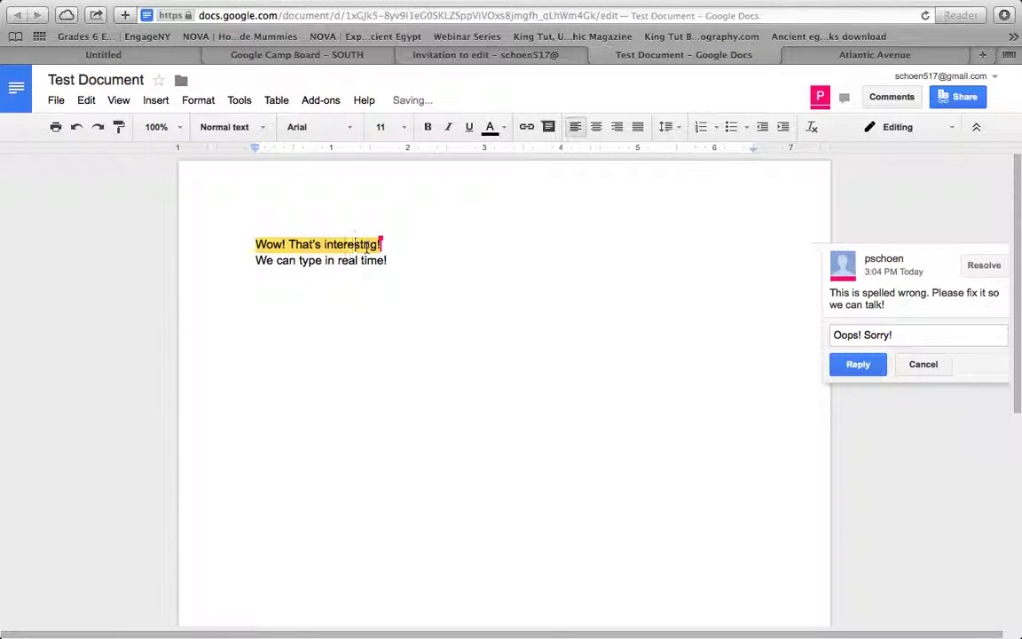
left_click(367, 245)
type("i")
Step: Post the drafted reply and resolve the comment thread on the first line
left_click(874, 372)
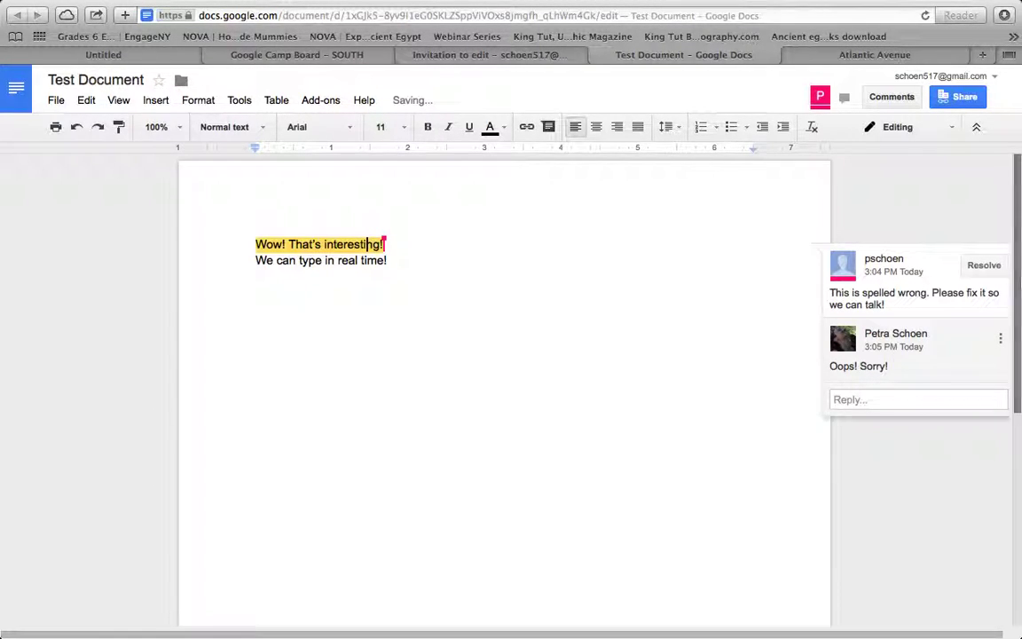
left_click(991, 266)
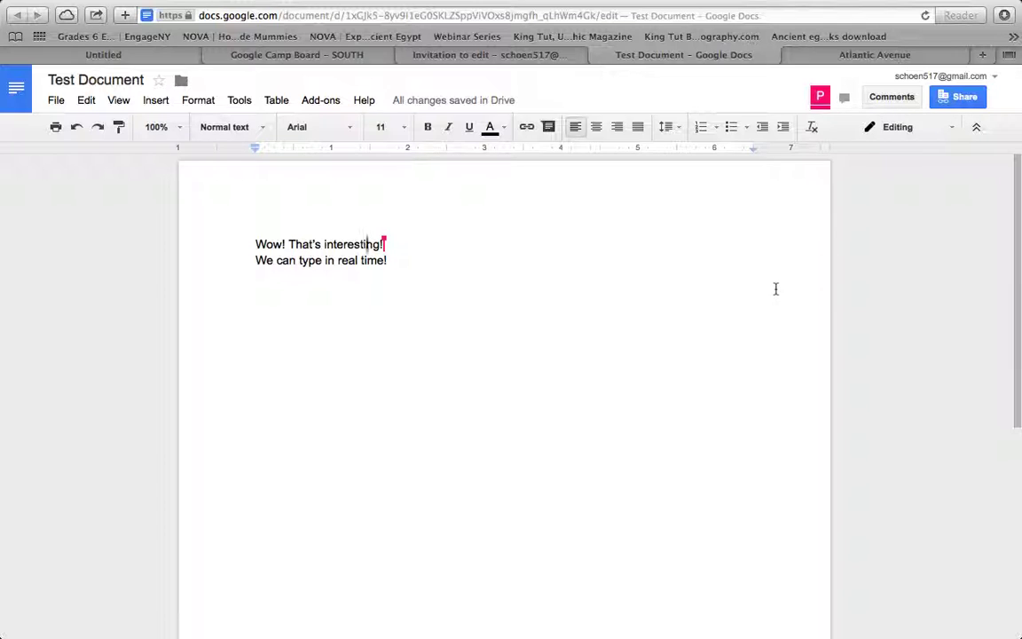
Step: Switch to the document owner's view in Google Chrome and check when the last edit was saved
key("super+Tab")
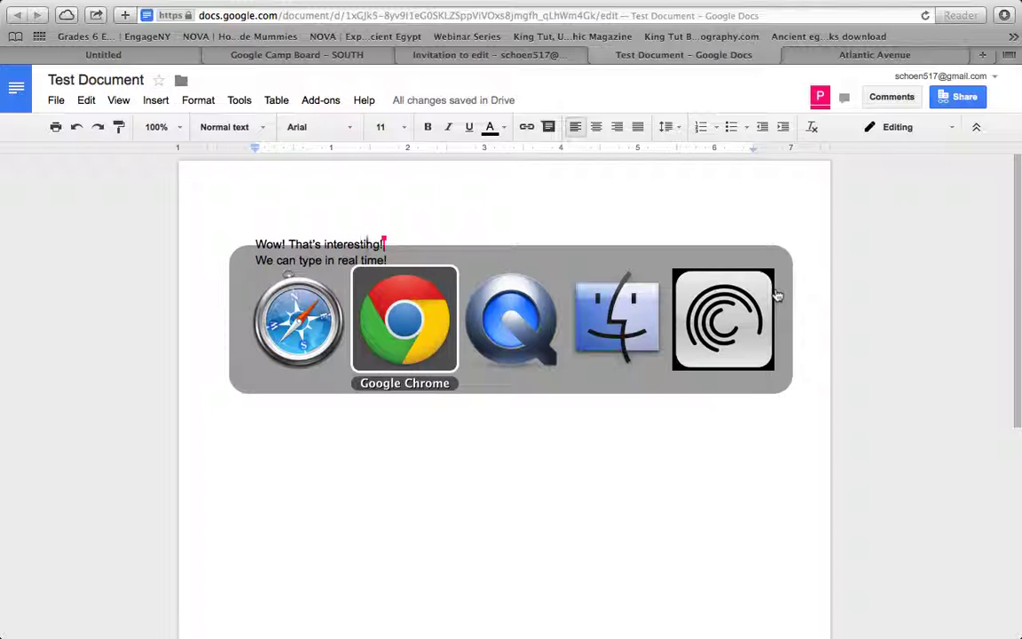
key("super+Tab")
key("super+Tab")
key("super+Tab")
key("super+Tab")
key("super+Tab")
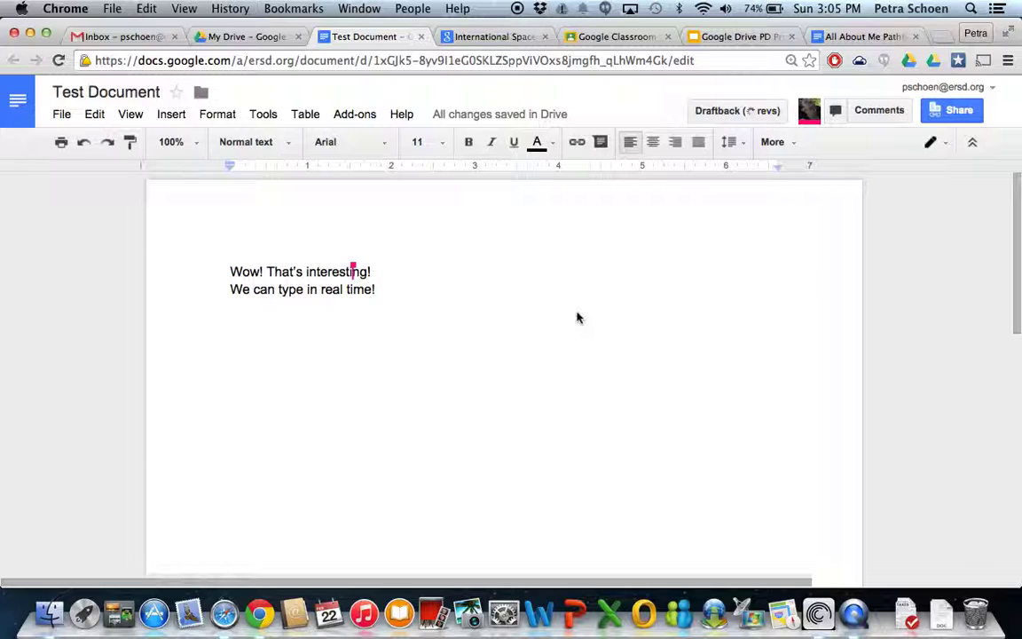
mouse_move(540, 123)
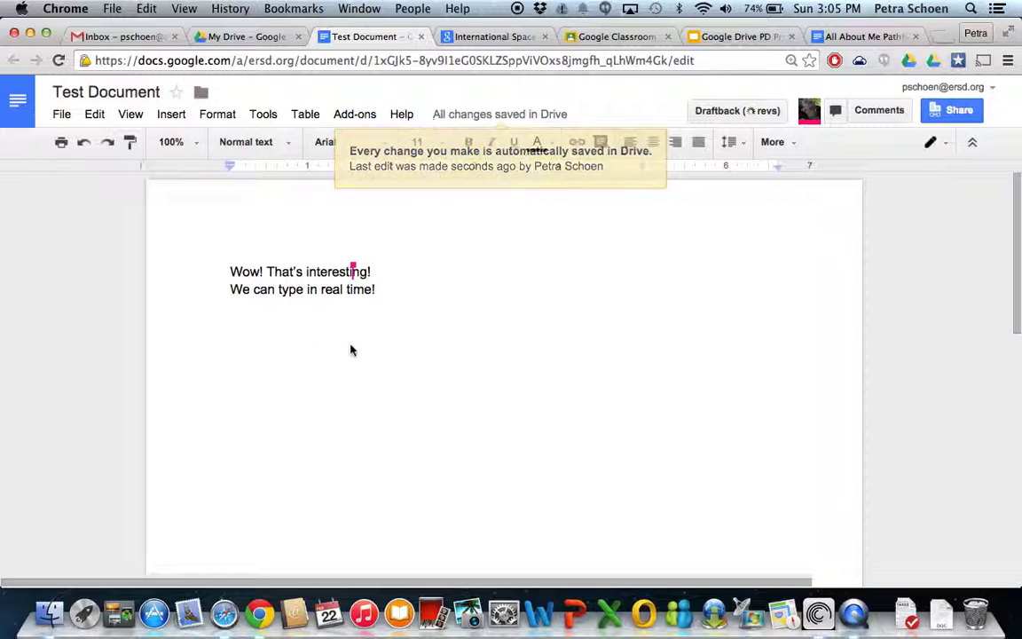
Step: Open the document's revision history and preview the changes in the 3:04 PM revision
left_click(64, 116)
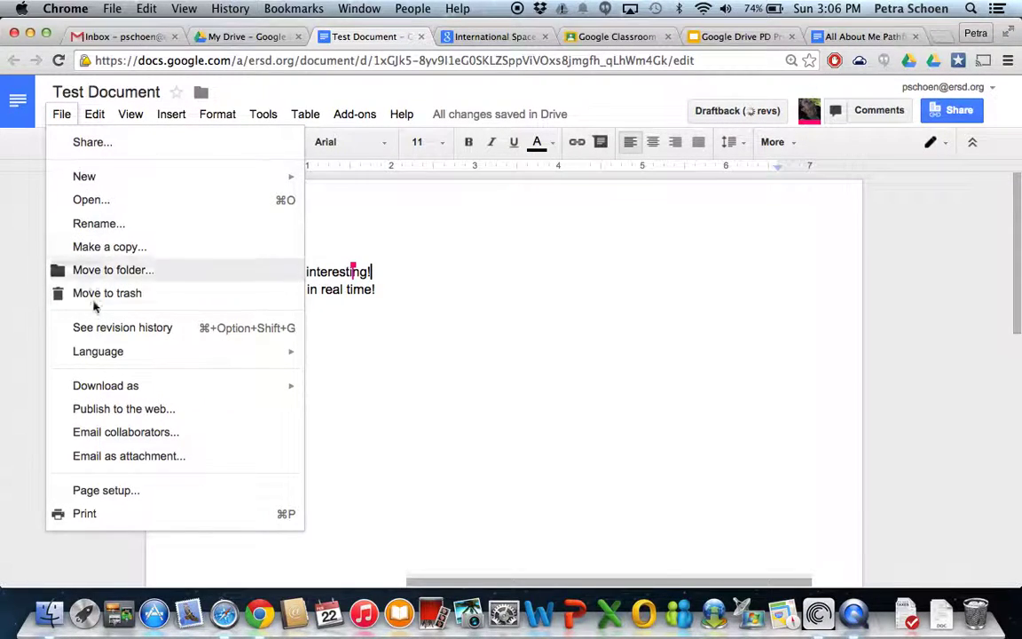
left_click(101, 328)
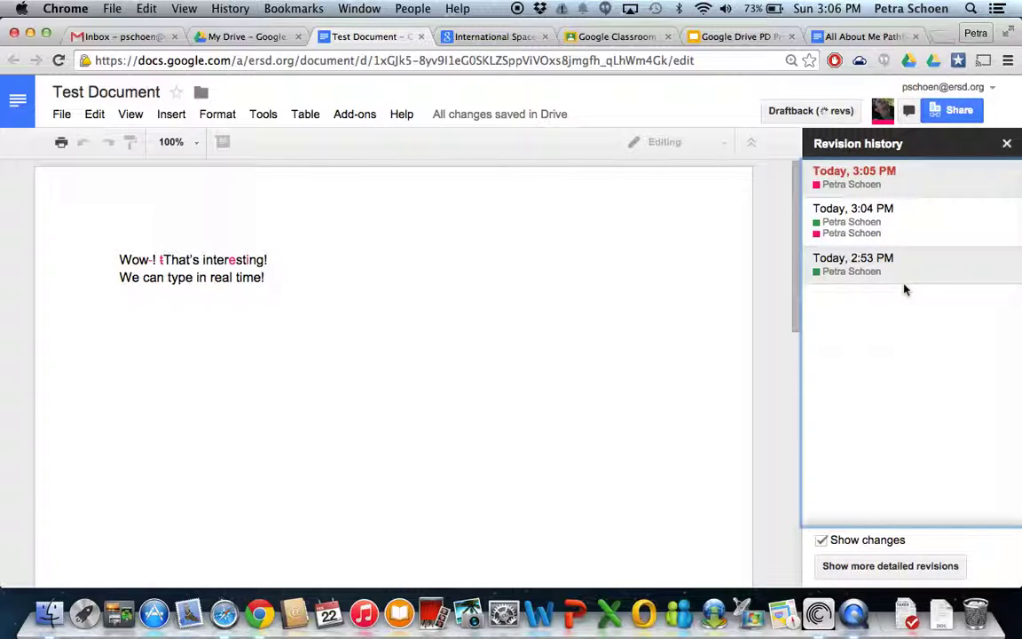
left_click(868, 232)
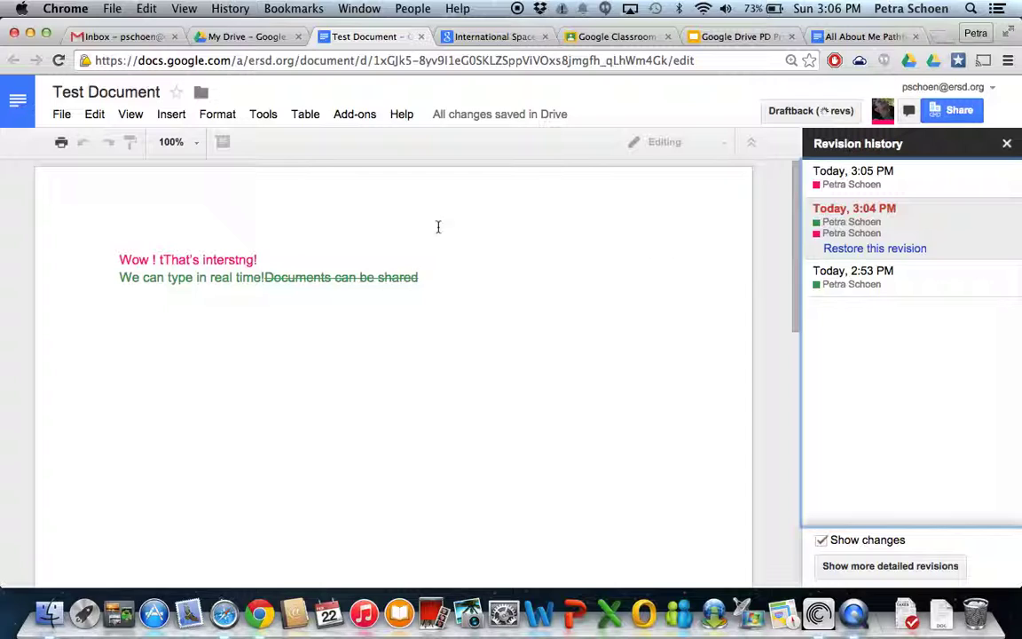
Step: Show more detailed revisions, preview the versions between 2:57 PM and 3:04 PM, and close the revision history
left_click(882, 567)
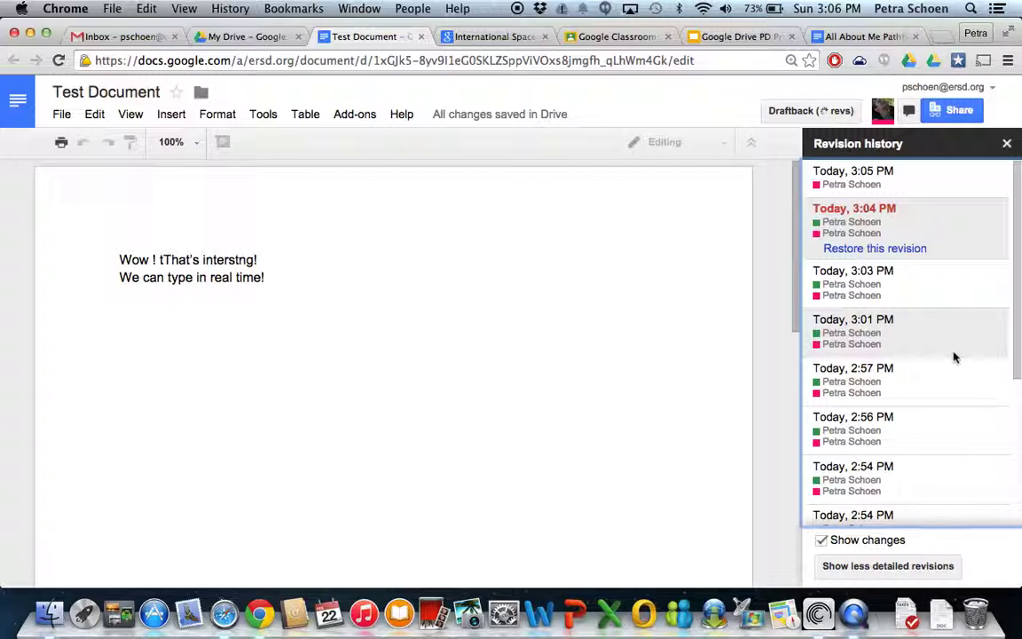
scroll(955, 357, "down", 1)
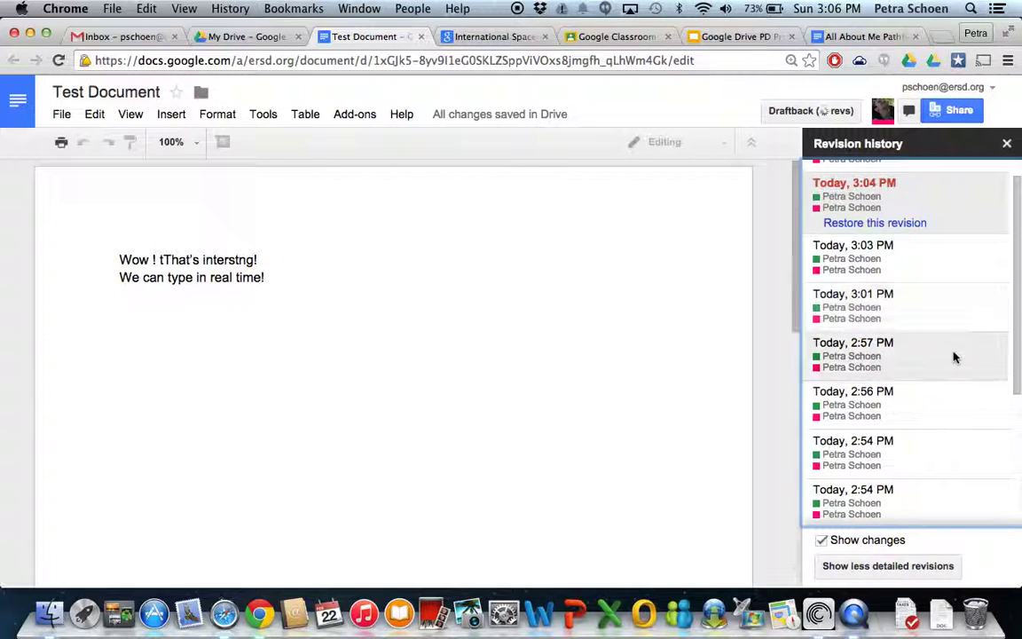
left_click(883, 263)
left_click(852, 302)
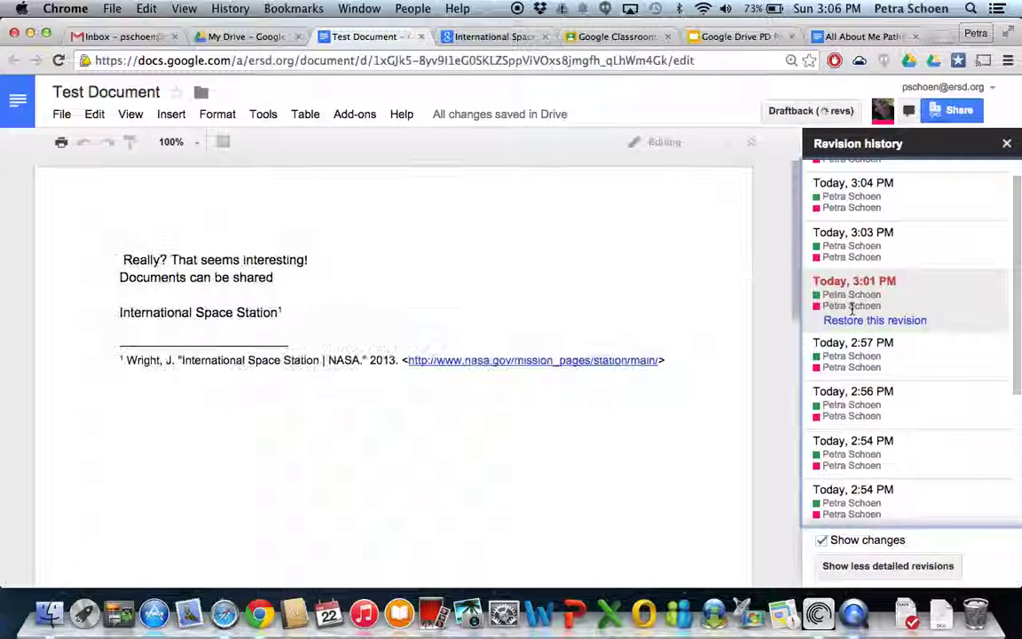
left_click(844, 354)
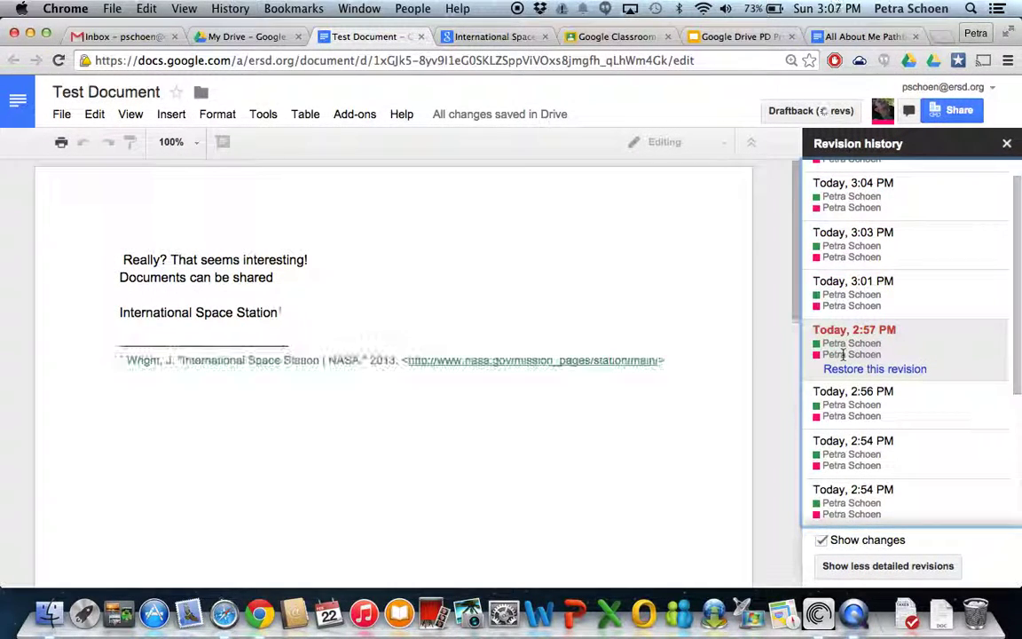
left_click(863, 246)
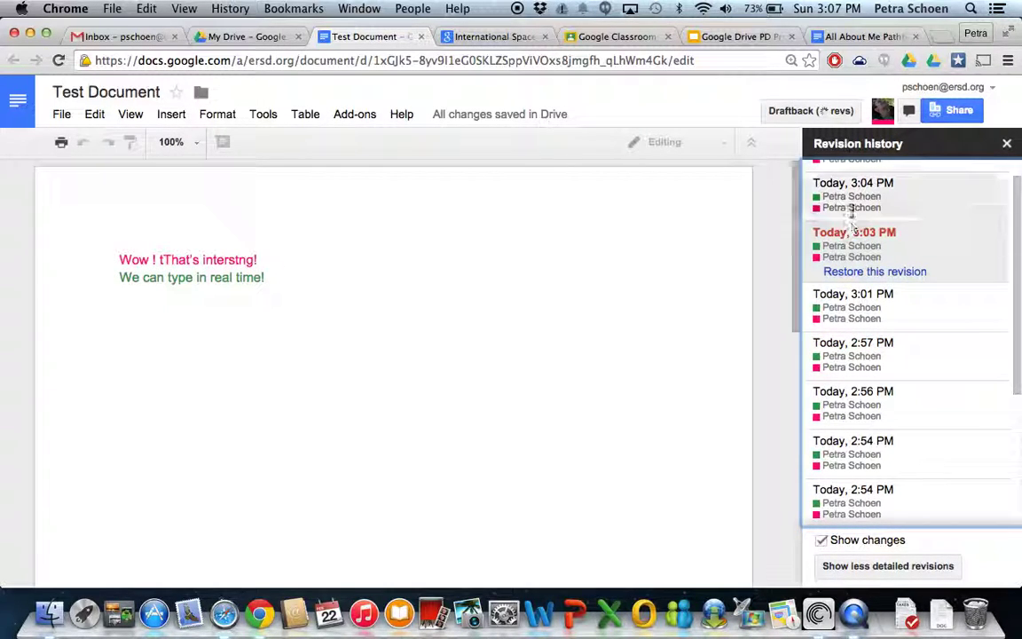
left_click(850, 210)
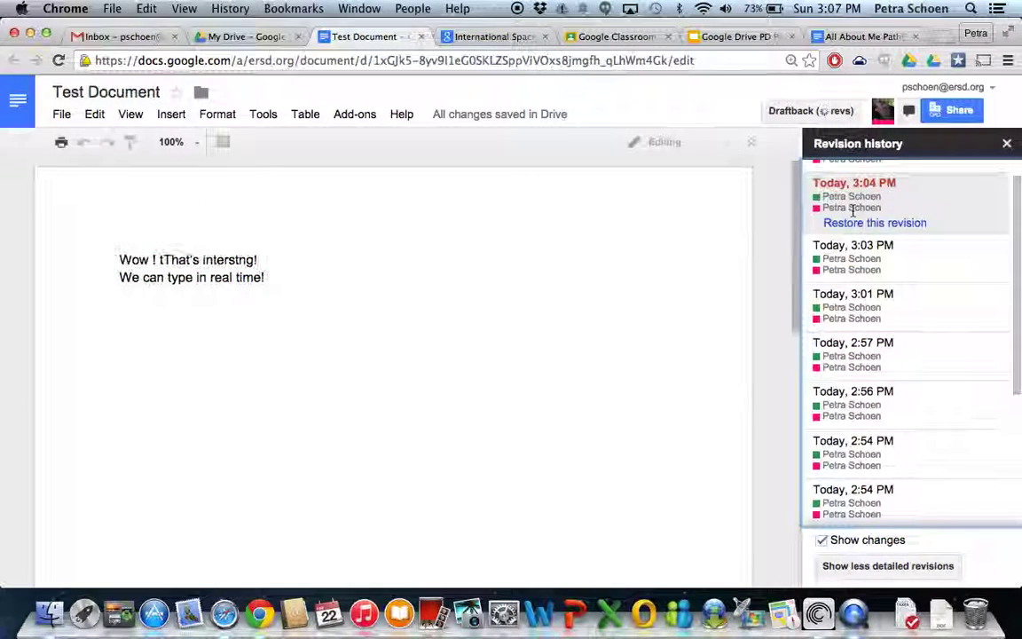
left_click(1008, 145)
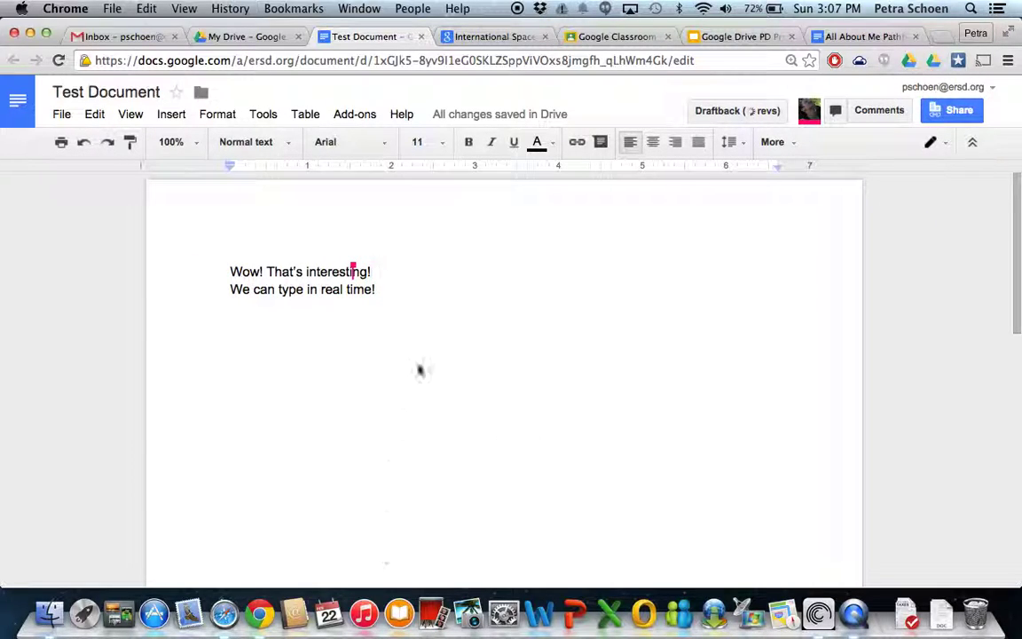
Step: Add the line "international space station" below the existing text, separated by a blank line
left_click(442, 320)
key("Return")
type("international")
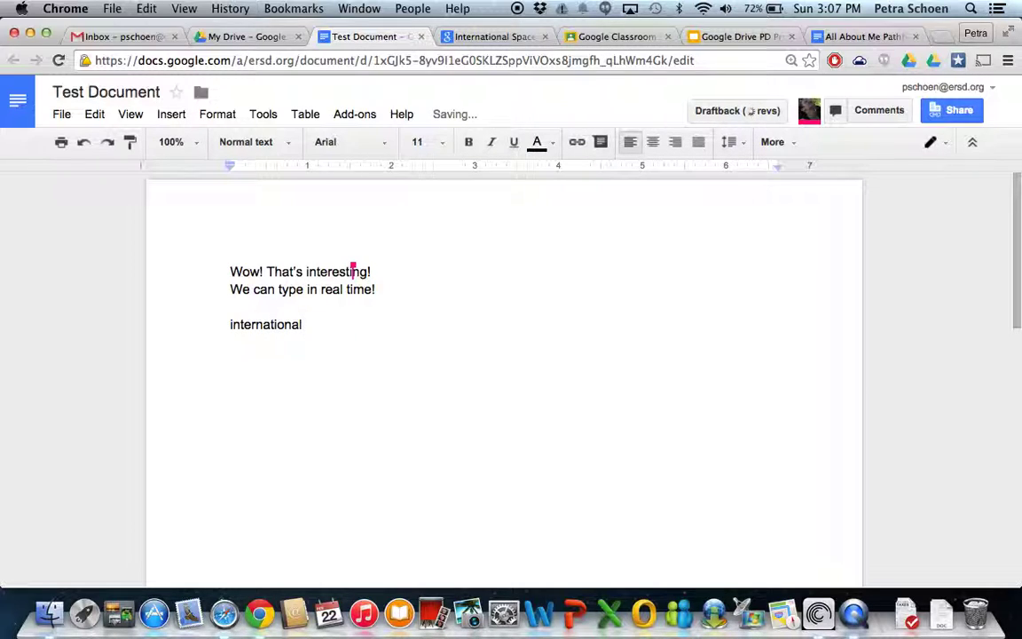
type(" space station")
Step: Look up the whole phrase "international space station" with the Research tool
left_click(228, 321, "shift")
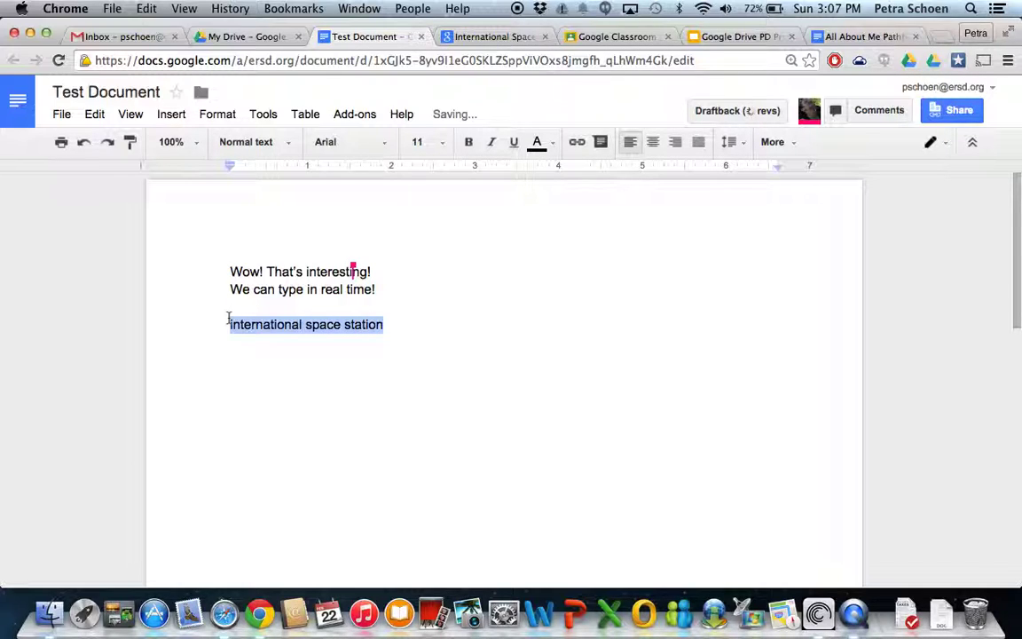
left_click(262, 124)
left_click(266, 165)
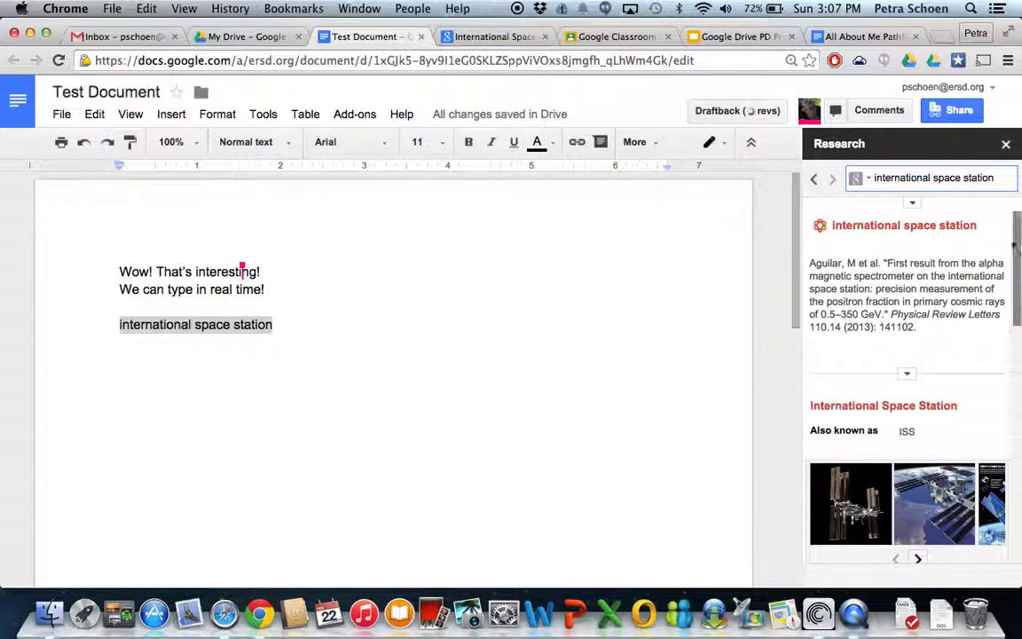
Step: Look through the research results and preview the NASA page on the International Space Station
mouse_move(927, 251)
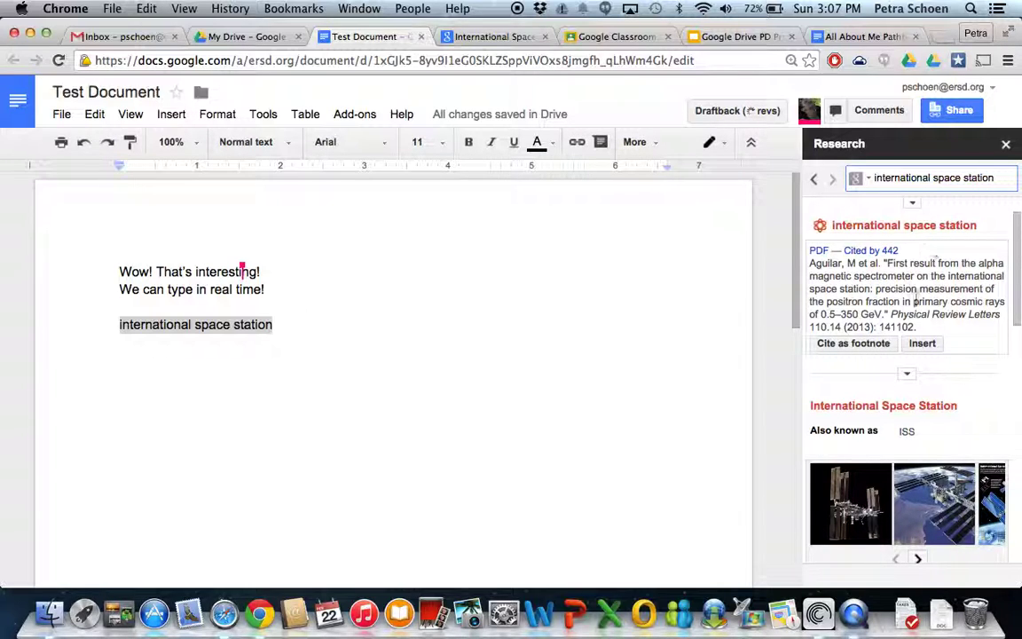
scroll(916, 290, "down", 8)
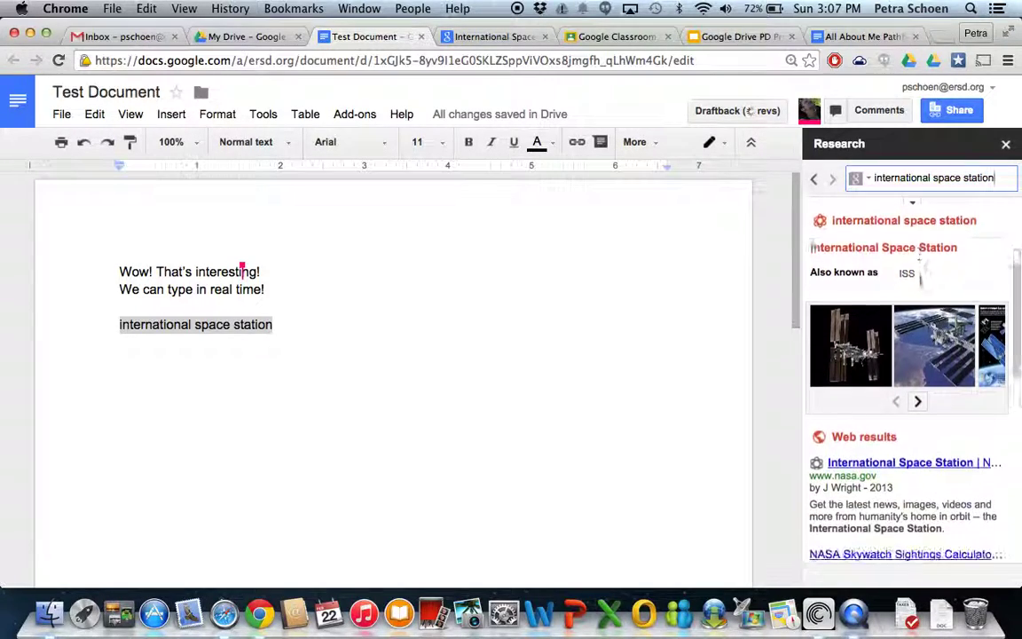
scroll(921, 280, "up", 3)
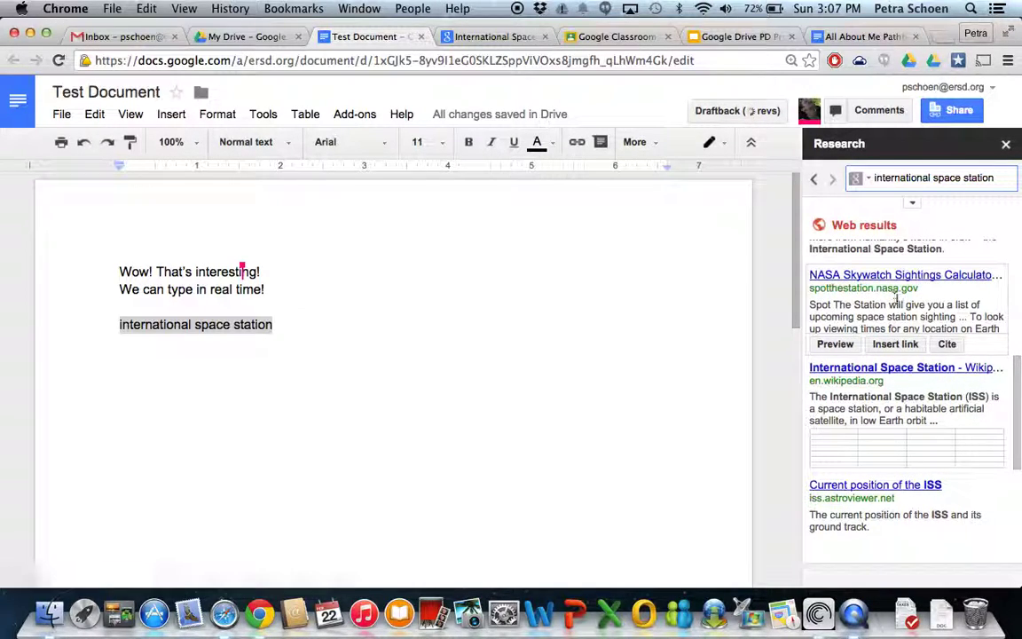
scroll(896, 302, "up", 2)
scroll(896, 302, "up", 2)
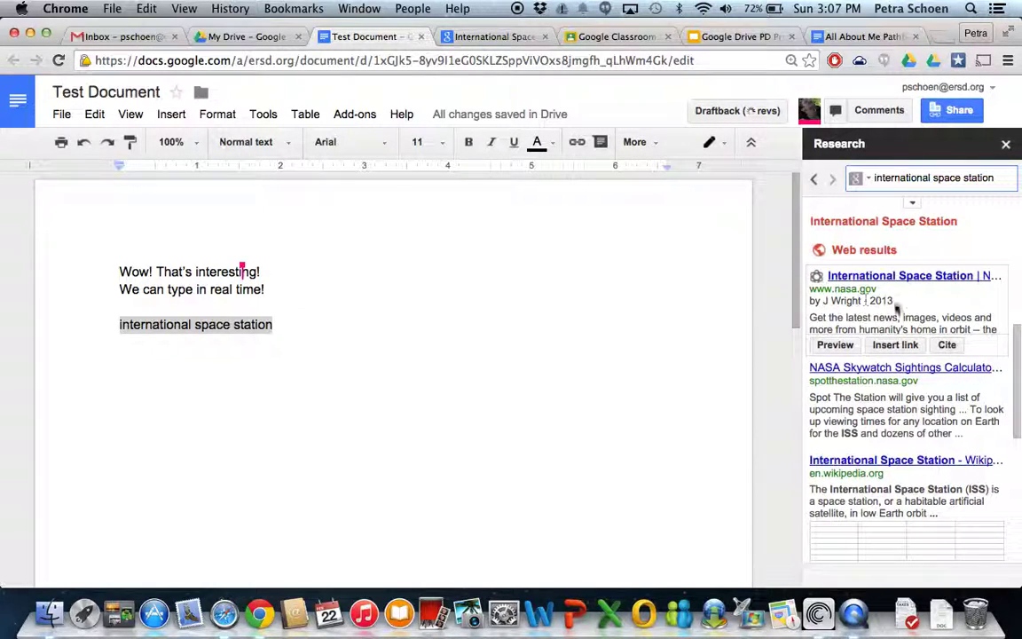
left_click(835, 346)
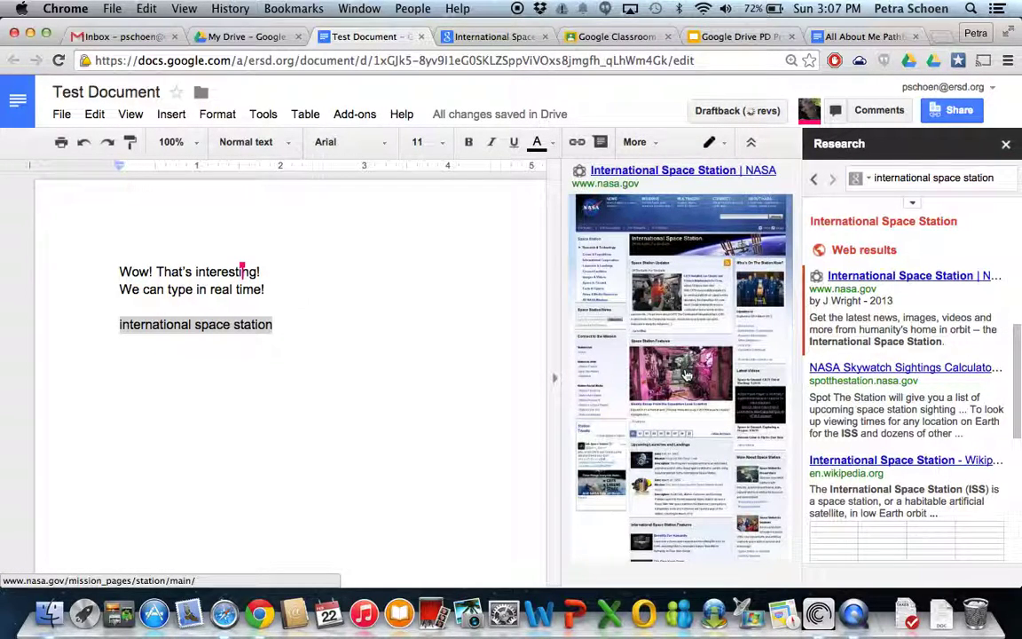
Step: Cite the NASA International Space Station result as a footnote to the researched phrase
mouse_move(894, 350)
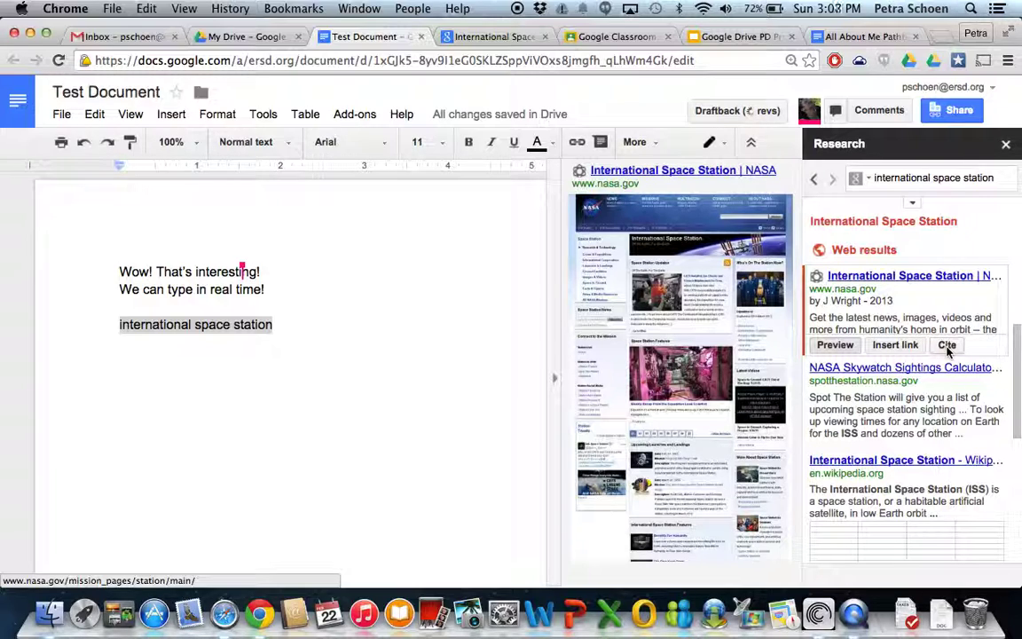
left_click(946, 347)
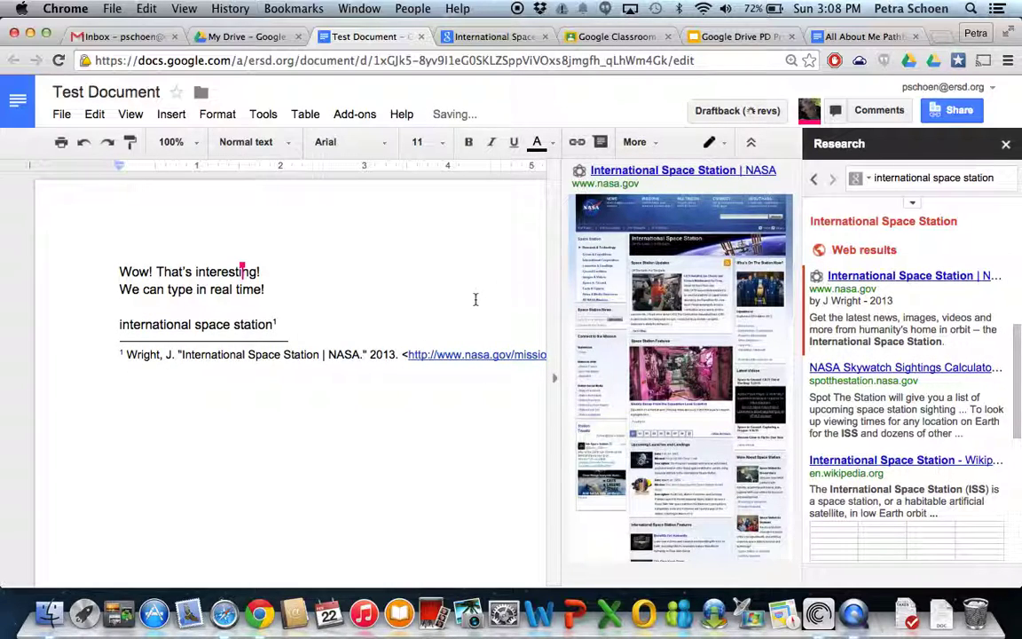
key("Up")
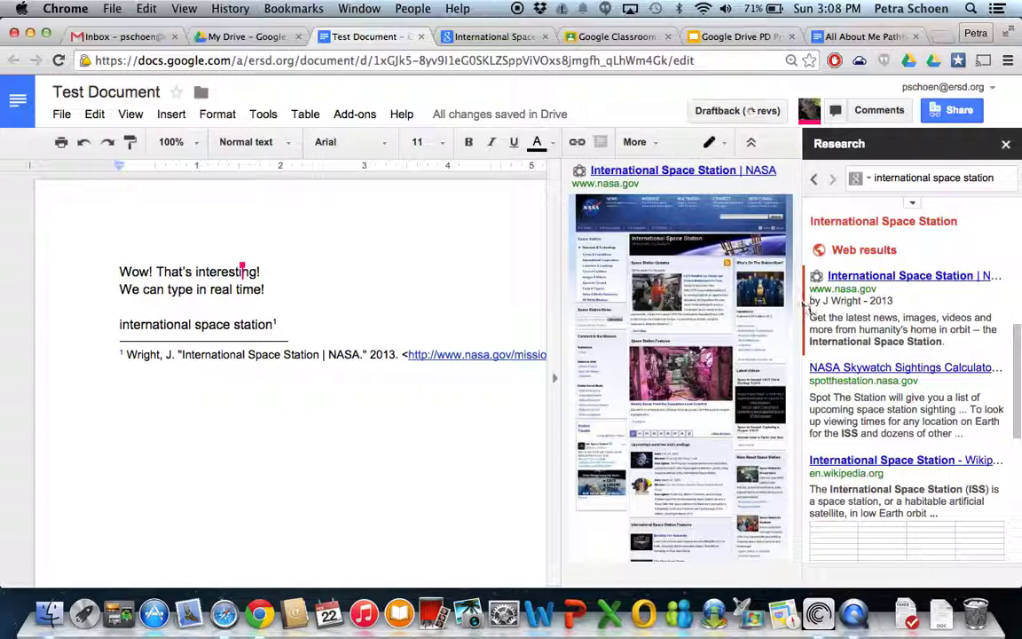
Step: Open the full Google web results for the research query, look through them, and return to the Test Document
mouse_move(832, 323)
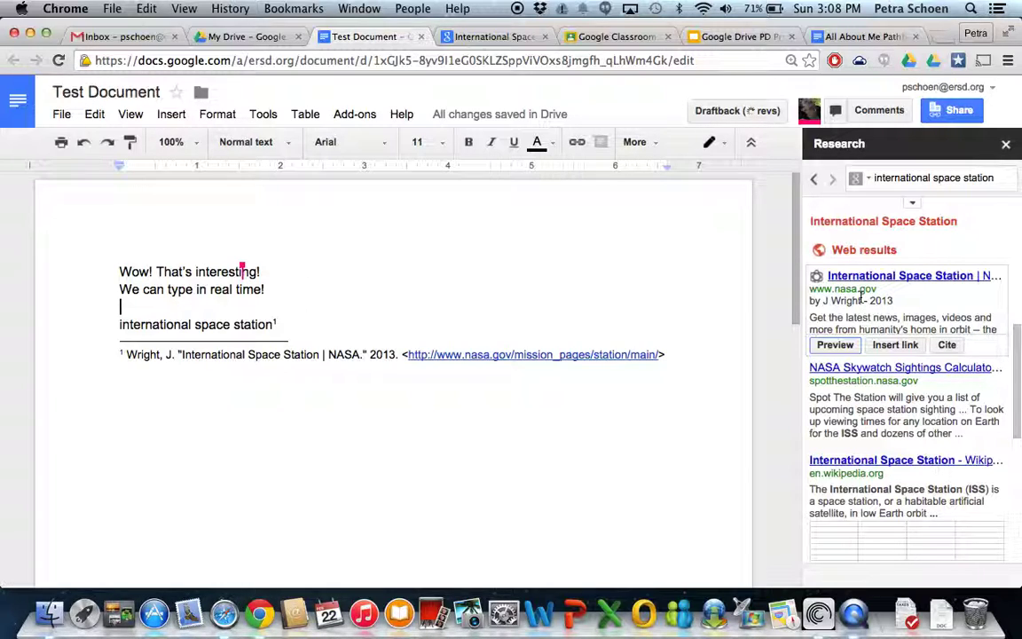
left_click(875, 252)
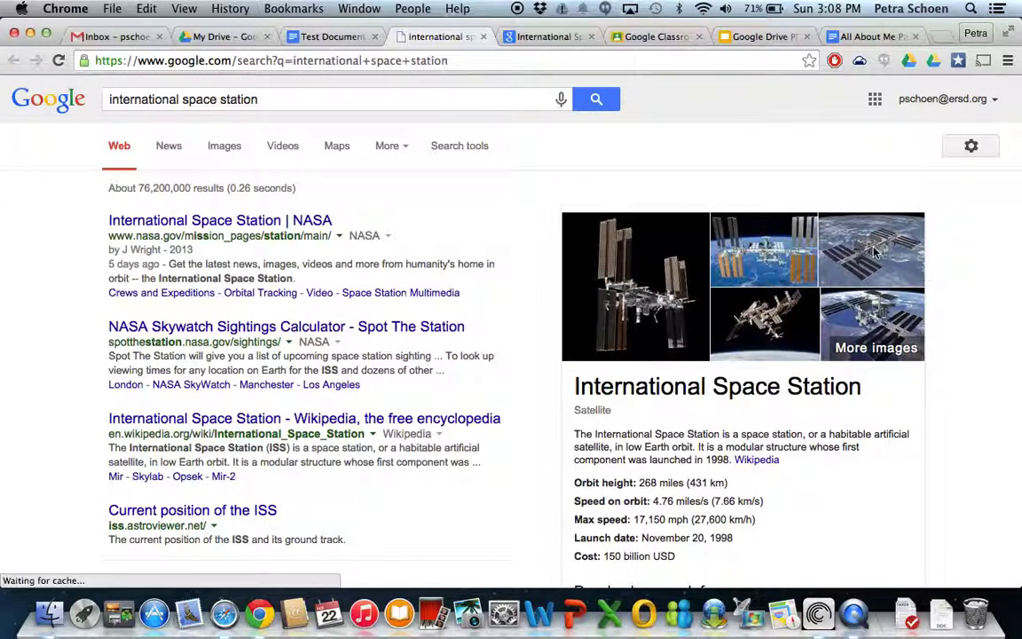
scroll(424, 319, "down", 10)
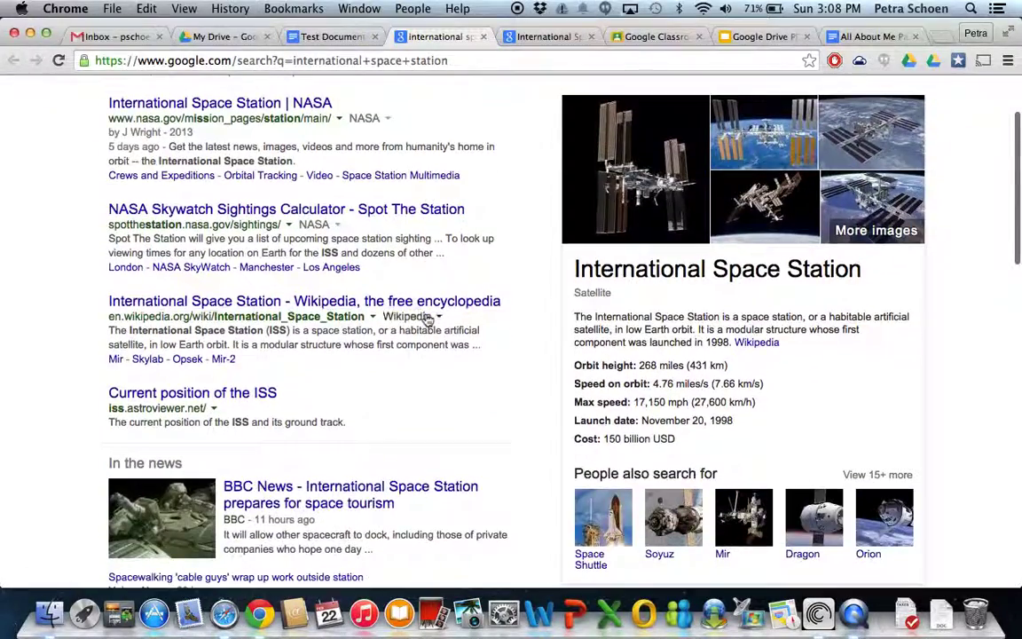
scroll(424, 317, "up", 15)
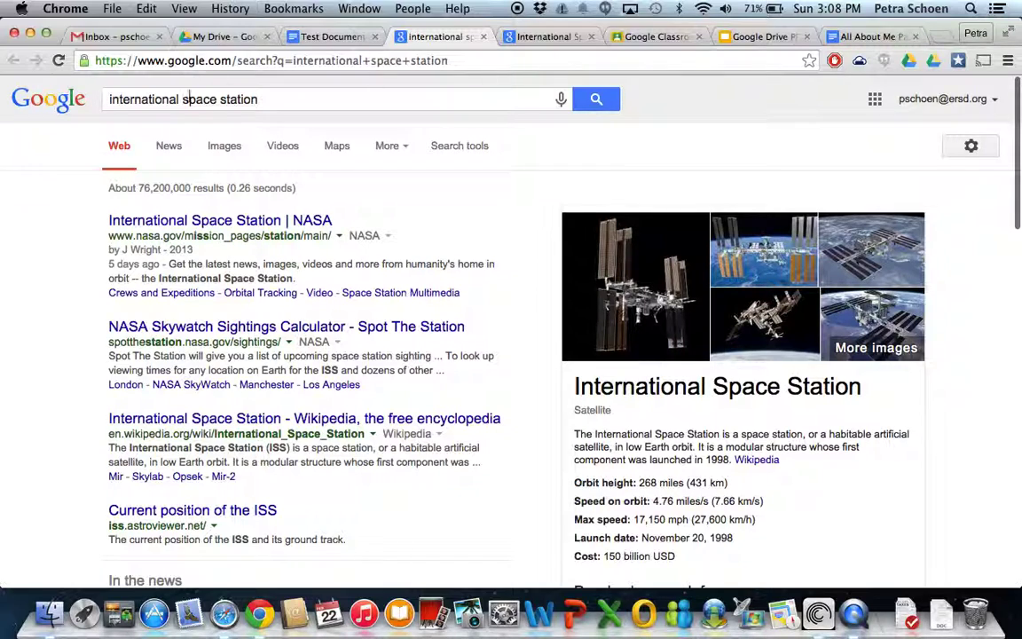
left_click(342, 39)
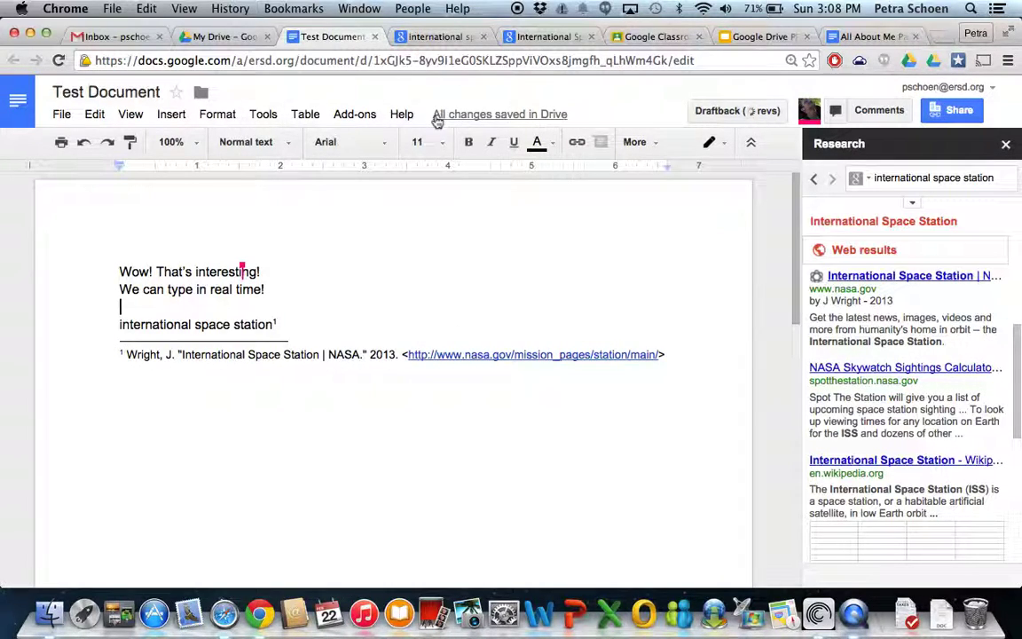
Step: Look over the installed add-ons, including EasyBib Bibliography Creator and Translate, without starting any
left_click(365, 119)
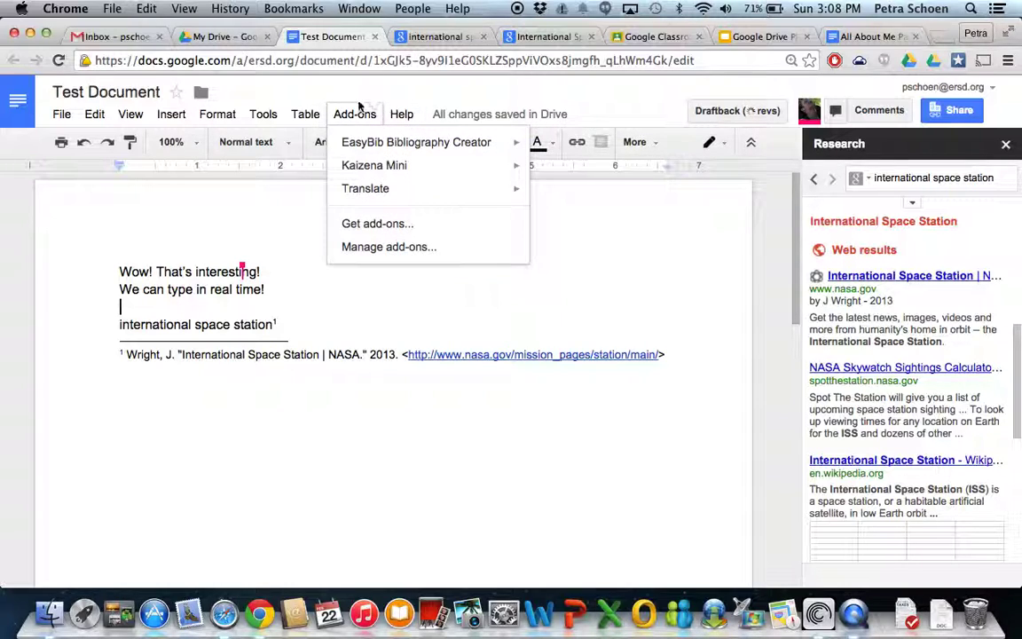
mouse_move(355, 146)
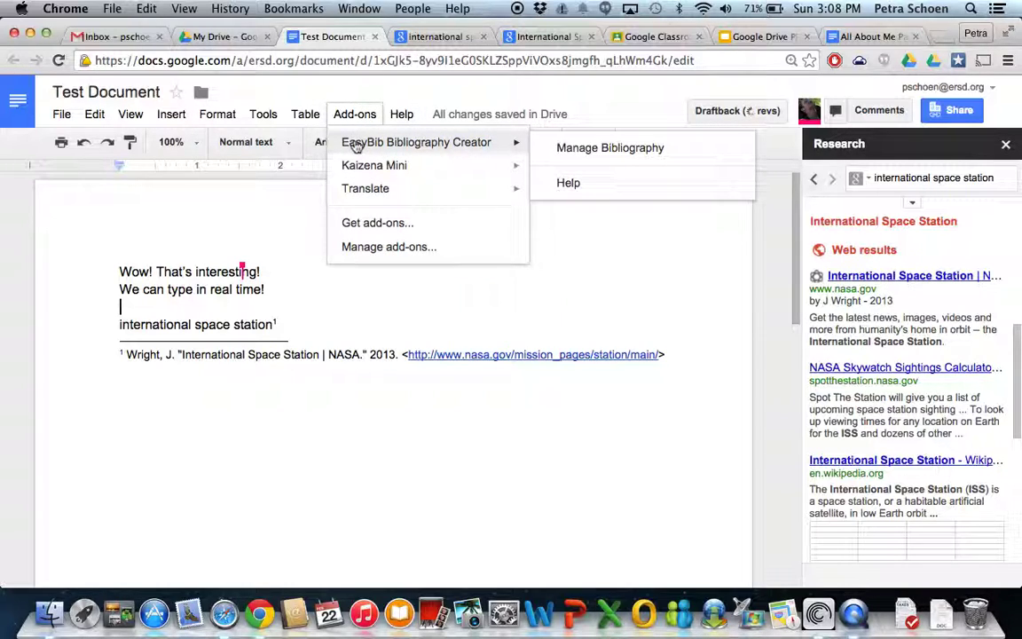
mouse_move(354, 165)
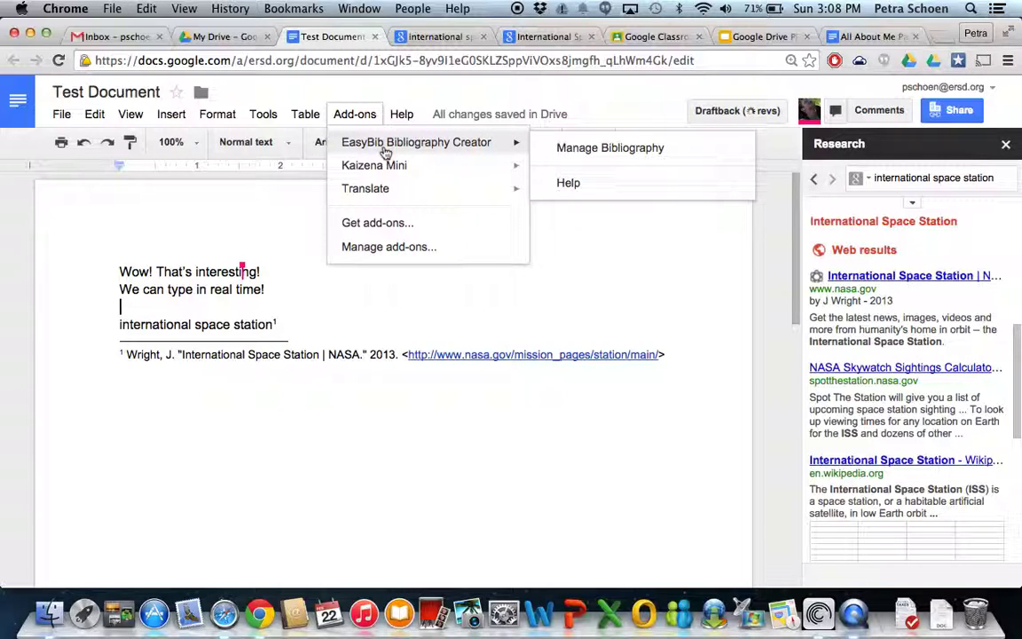
mouse_move(374, 198)
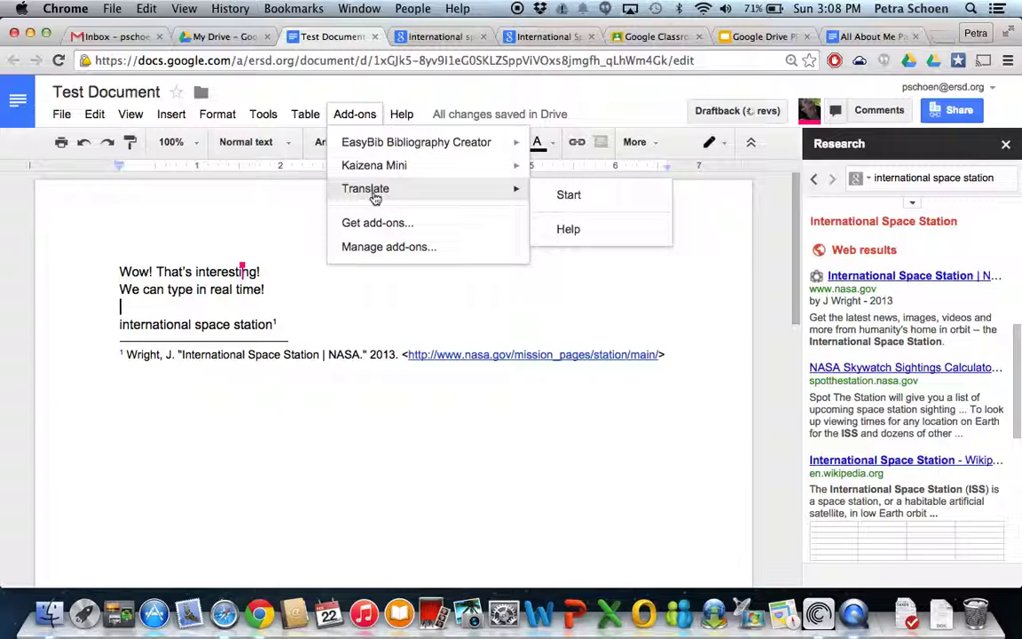
left_click(394, 268)
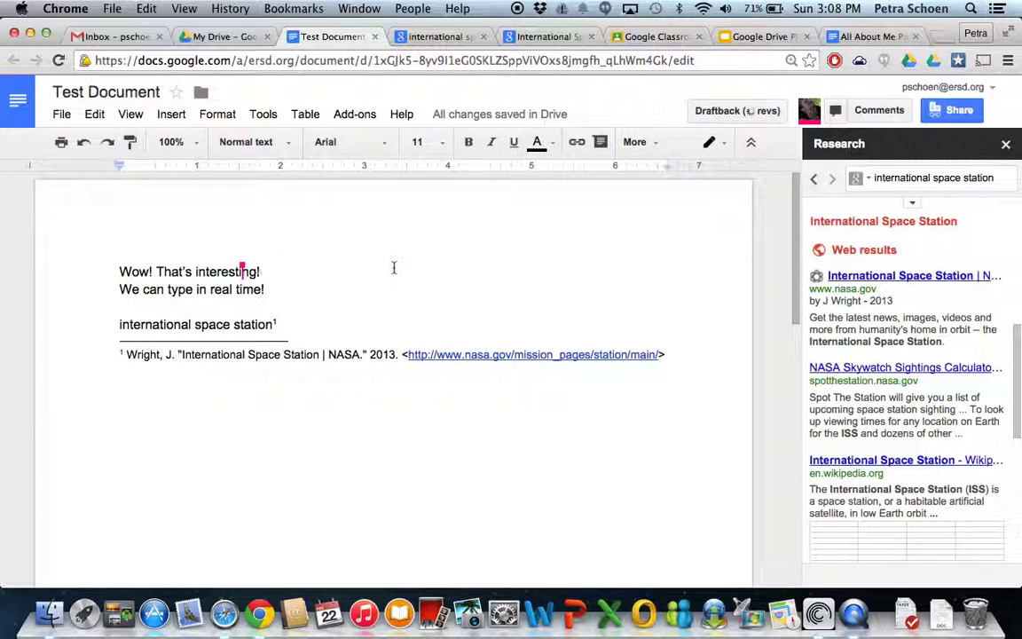